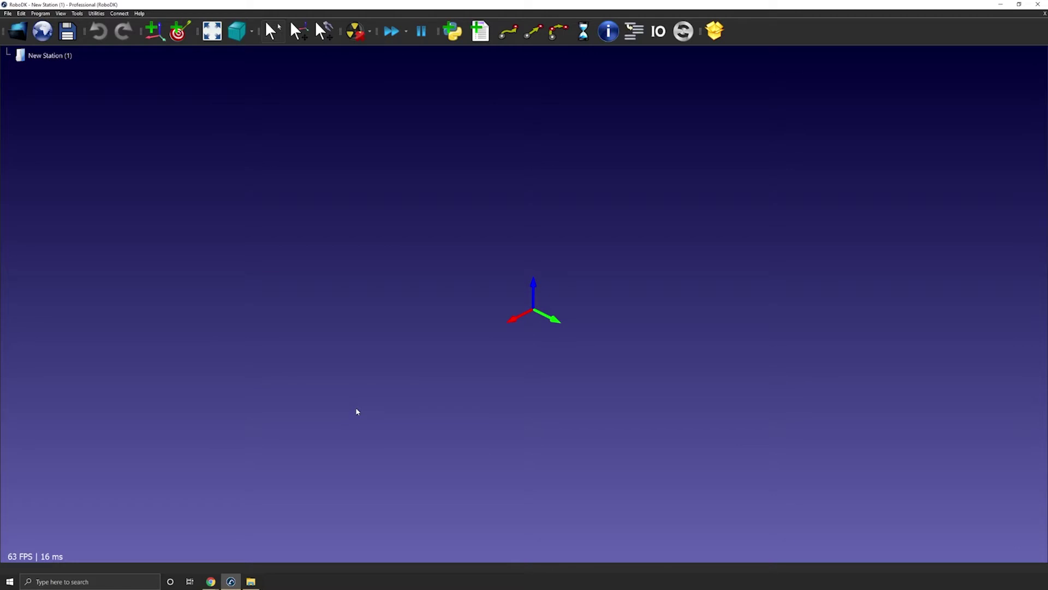
- Import the 2 axes rail.stp part into the station and frame the whole rail assembly
{"action": "left_click", "coordinate": [251, 580]}
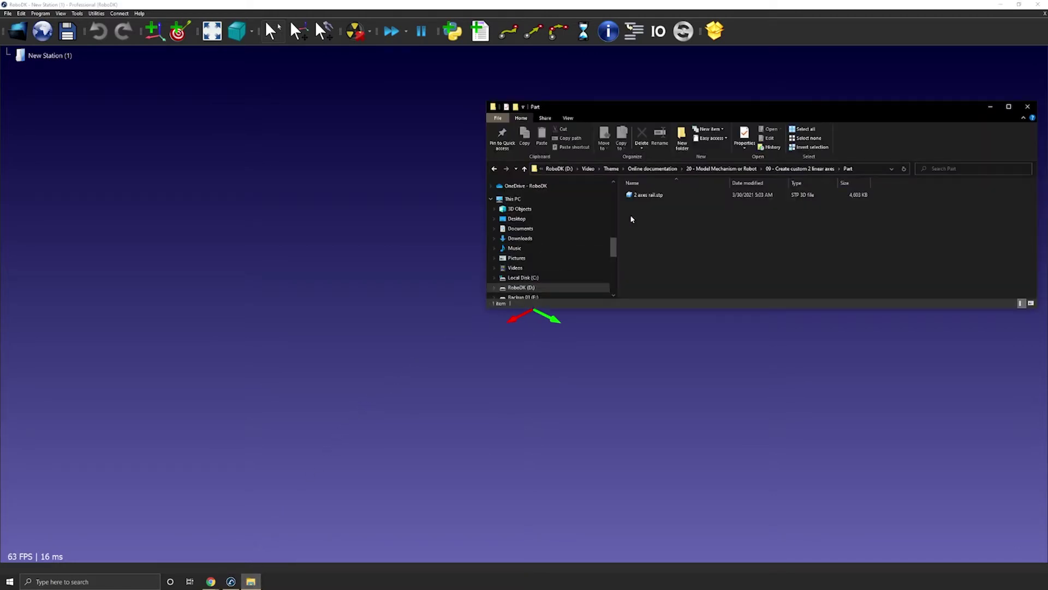
{"action": "left_click_drag", "start_coordinate": [656, 195], "coordinate": [326, 218]}
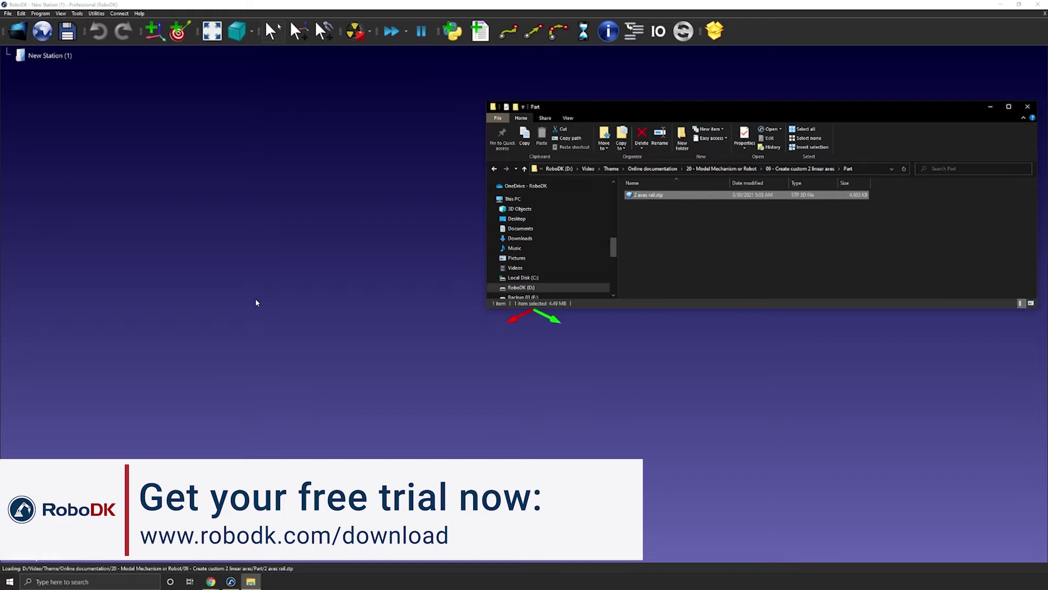
{"action": "scroll", "coordinate": [257, 303], "scroll_direction": "down", "scroll_amount": 8}
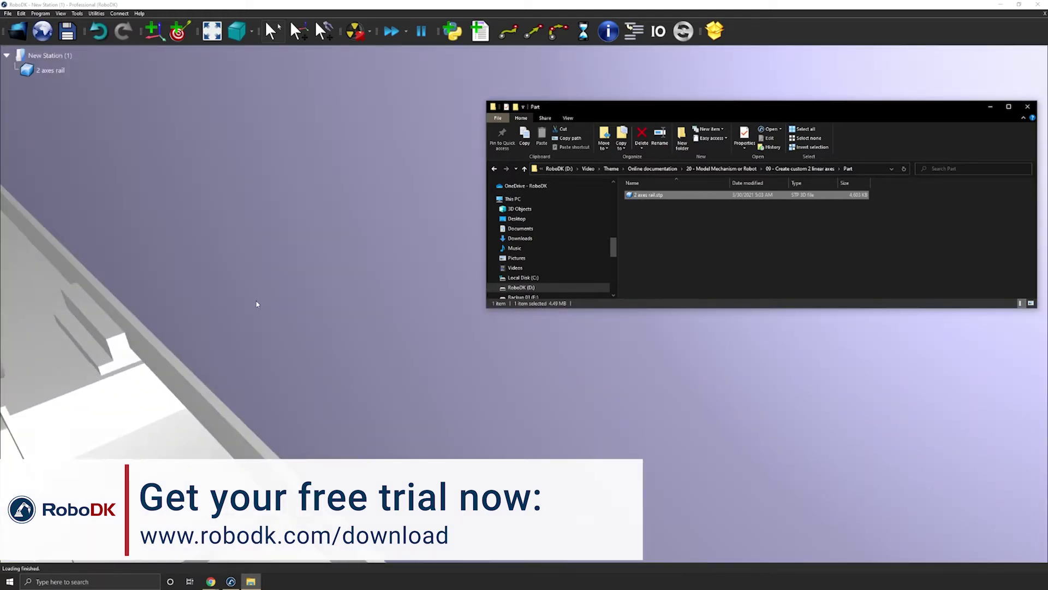
{"action": "scroll", "coordinate": [290, 325], "scroll_direction": "down", "scroll_amount": 5}
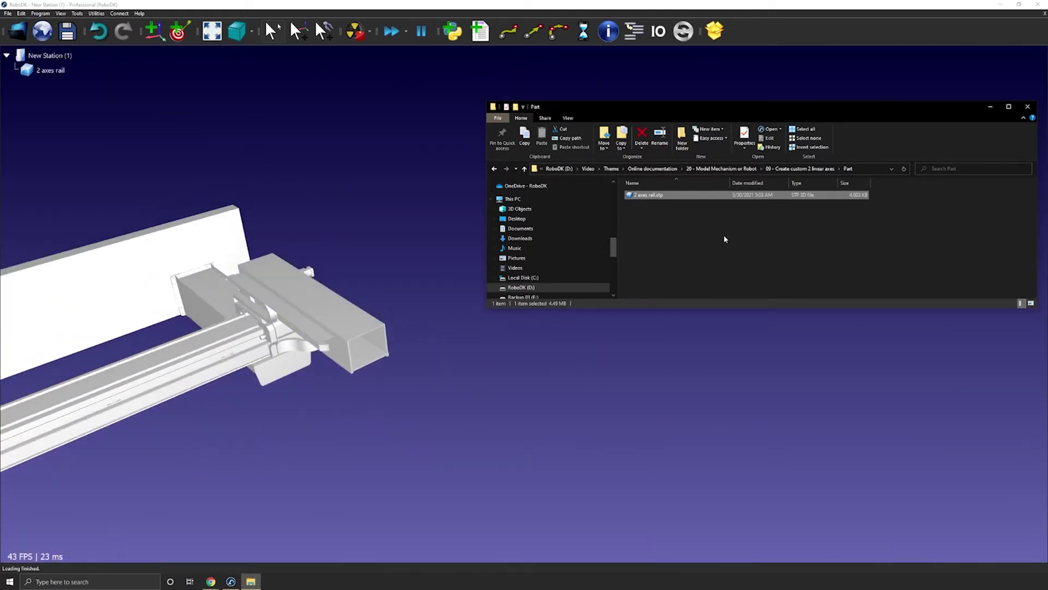
{"action": "middle_click_drag", "start_coordinate": [276, 381], "coordinate": [621, 387]}
{"action": "right_click_drag", "start_coordinate": [622, 388], "coordinate": [539, 283]}
{"action": "left_click_drag", "start_coordinate": [538, 282], "coordinate": [607, 162]}
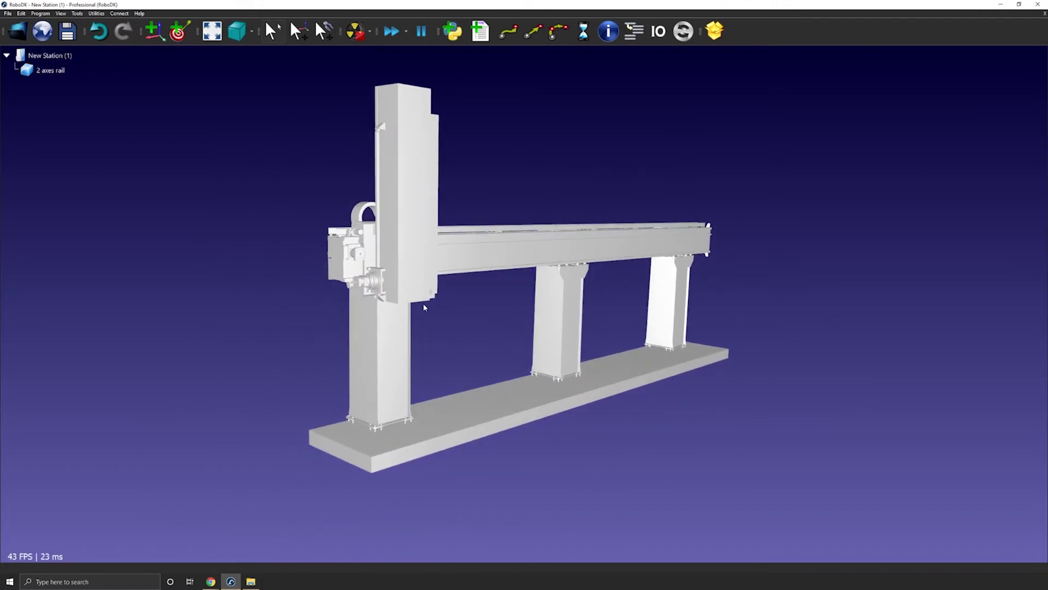
- Preview the 2 linear axes (T bot) type in the mechanism builder, with its dialog beside the rail model
{"action": "left_click", "coordinate": [95, 14]}
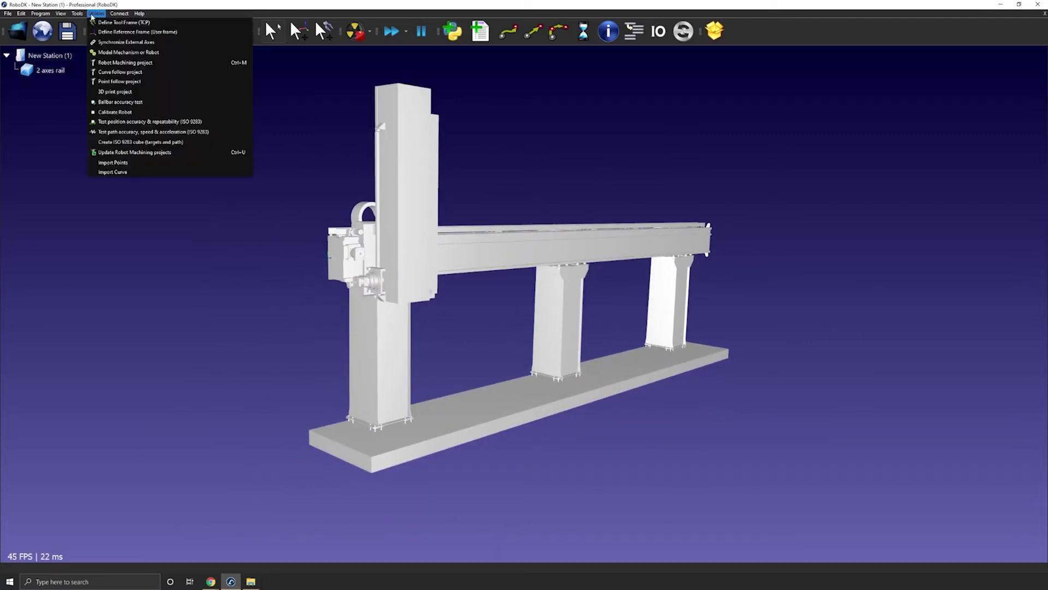
{"action": "left_click", "coordinate": [121, 53]}
{"action": "right_click_drag", "start_coordinate": [489, 159], "coordinate": [692, 138]}
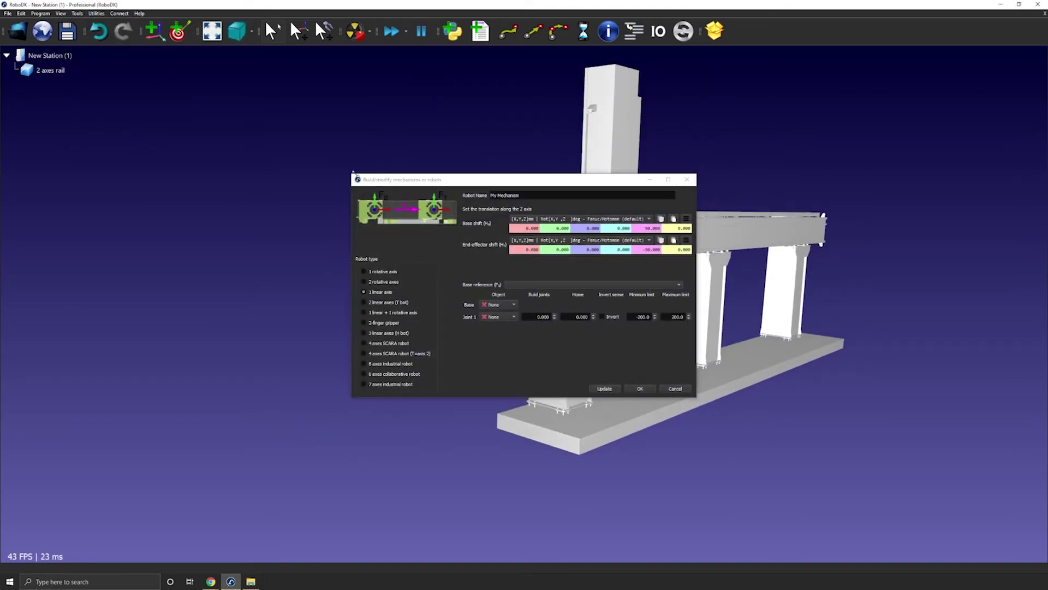
{"action": "left_click_drag", "start_coordinate": [353, 172], "coordinate": [225, 103]}
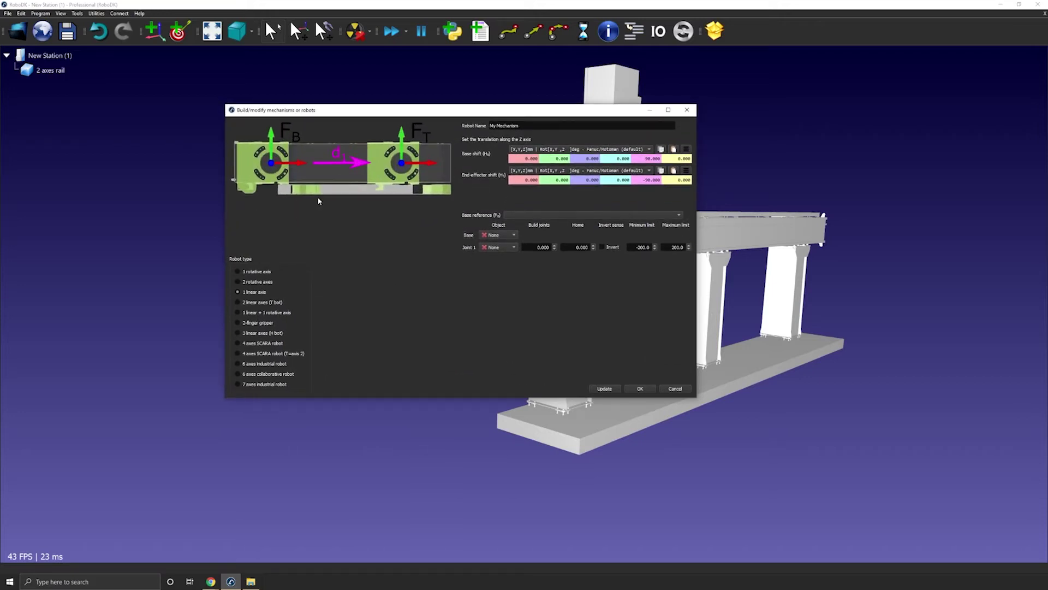
{"action": "left_click", "coordinate": [237, 302]}
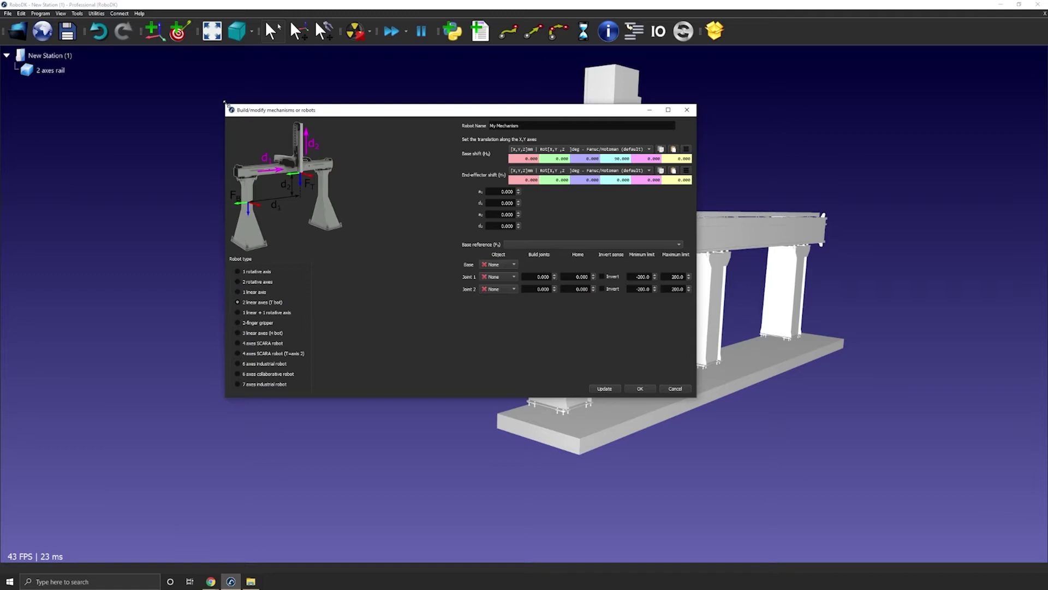
{"action": "left_click_drag", "start_coordinate": [224, 102], "coordinate": [261, 52]}
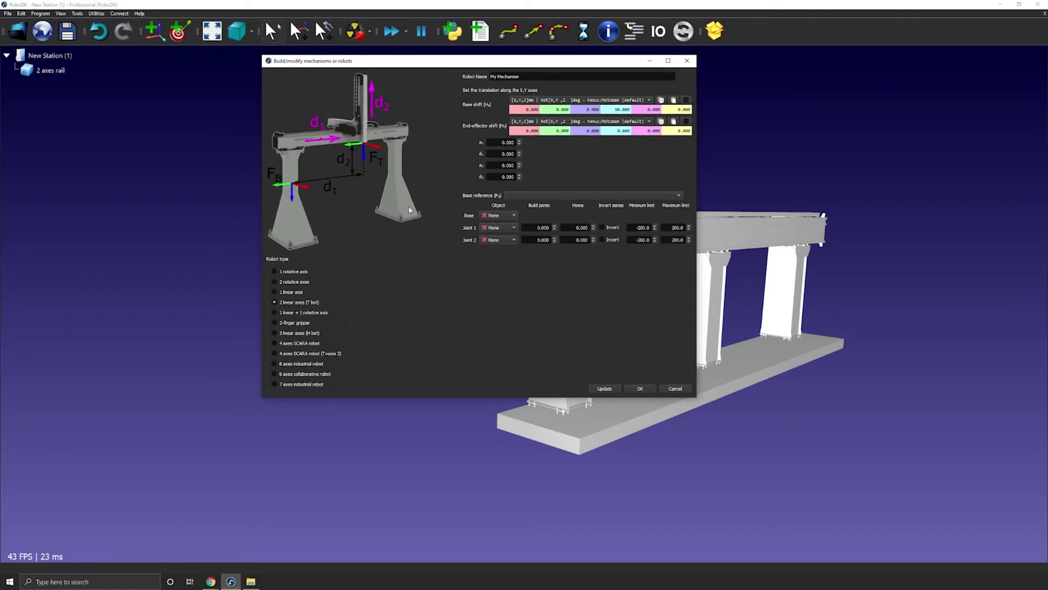
{"action": "left_click_drag", "start_coordinate": [443, 61], "coordinate": [262, 92]}
{"action": "middle_click_drag", "start_coordinate": [598, 167], "coordinate": [716, 138]}
{"action": "right_click_drag", "start_coordinate": [717, 137], "coordinate": [660, 163]}
{"action": "scroll", "coordinate": [694, 185], "scroll_direction": "down", "scroll_amount": 2}
{"action": "left_click_drag", "start_coordinate": [694, 186], "coordinate": [643, 174]}
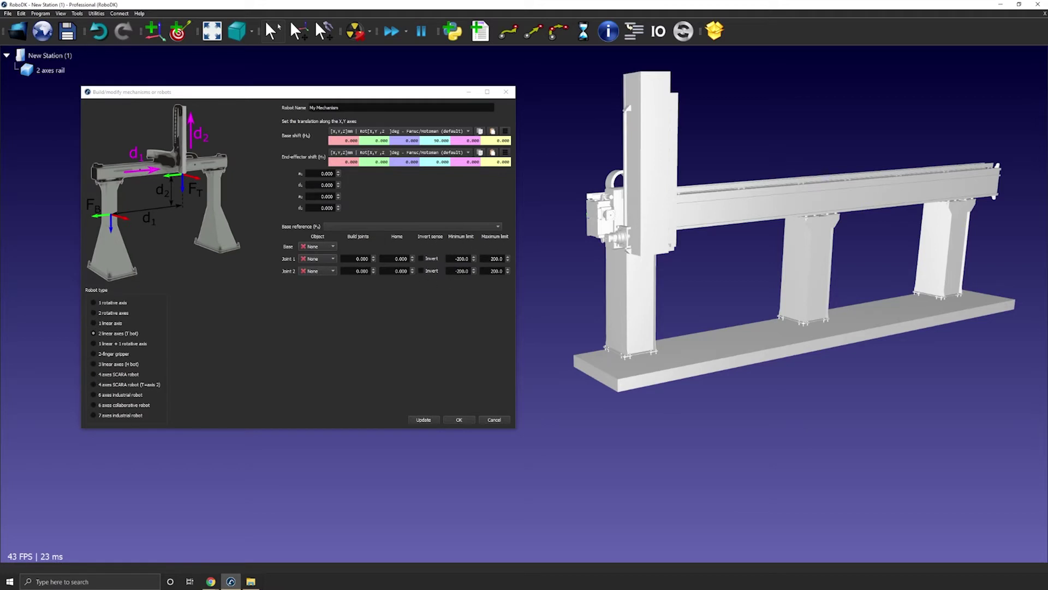
- Check which objects the mechanism builder offers for Base and Joint 1, and close it
{"action": "left_click", "coordinate": [313, 248]}
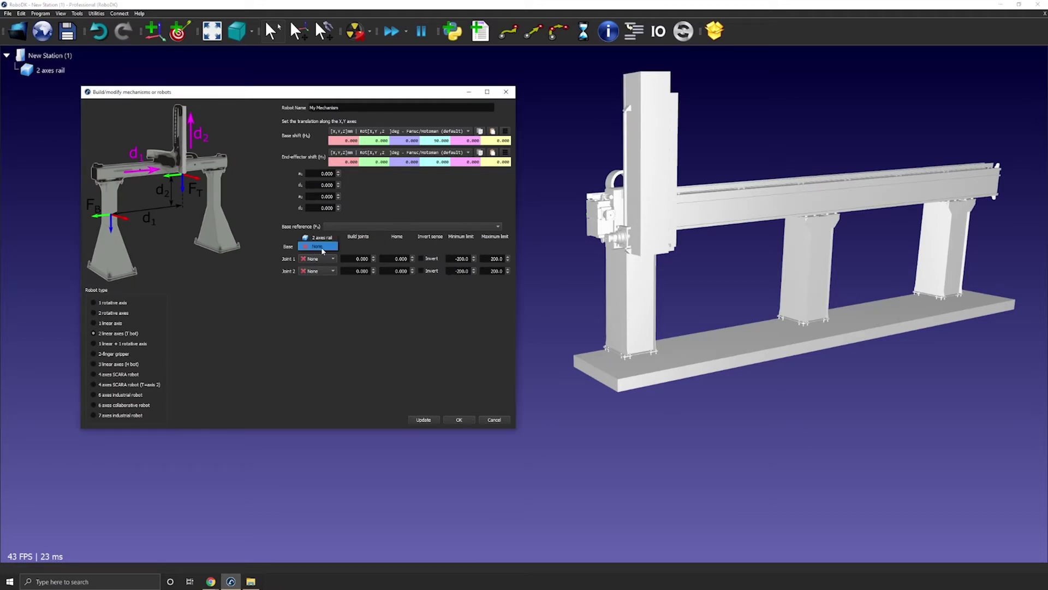
{"action": "left_click", "coordinate": [323, 250]}
{"action": "left_click", "coordinate": [318, 260]}
{"action": "left_click", "coordinate": [319, 261]}
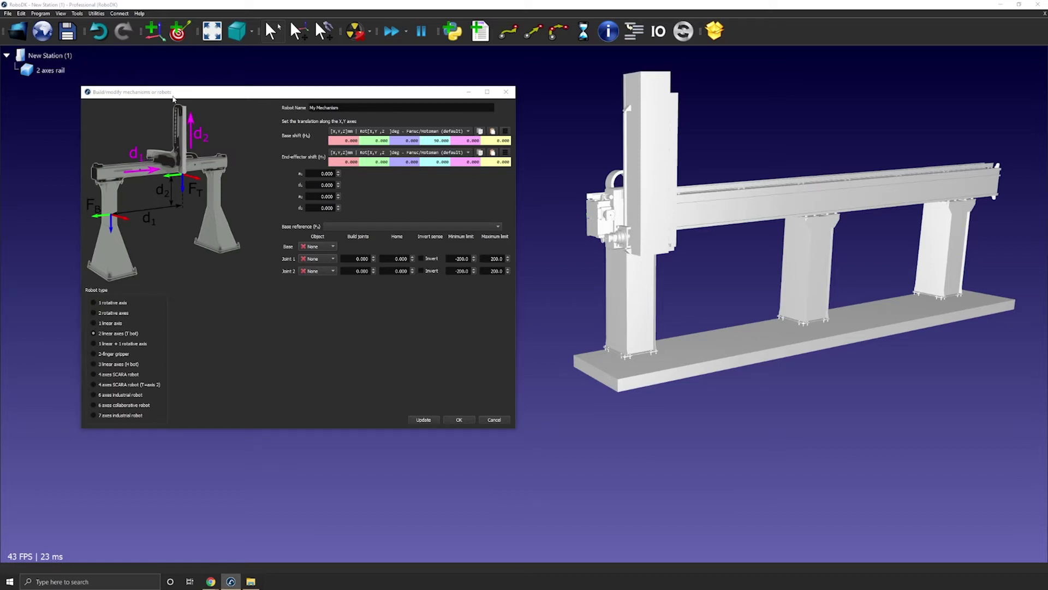
{"action": "left_click_drag", "start_coordinate": [173, 99], "coordinate": [235, 76]}
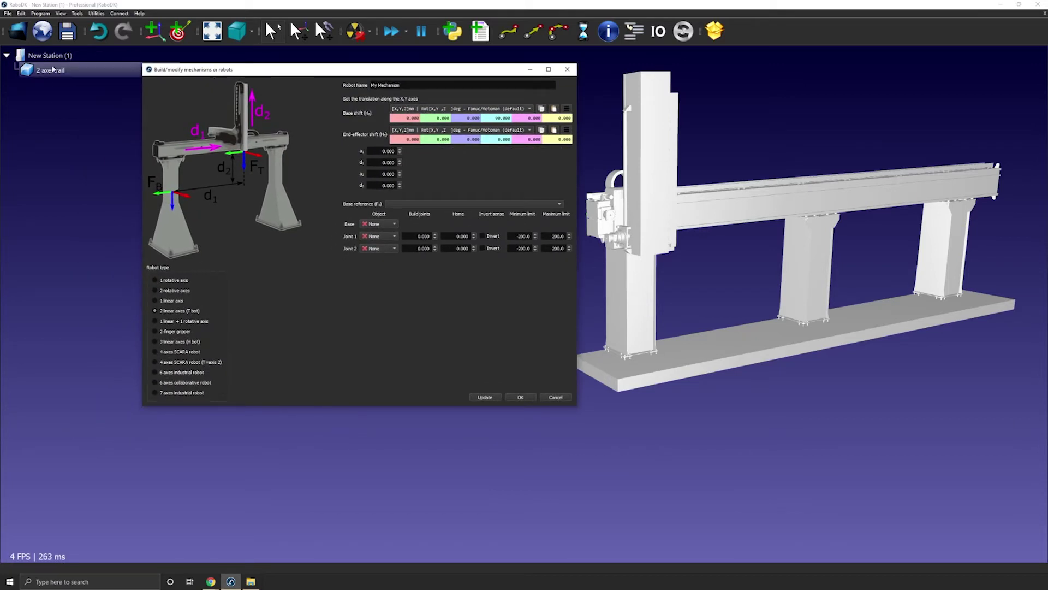
{"action": "left_click", "coordinate": [653, 219]}
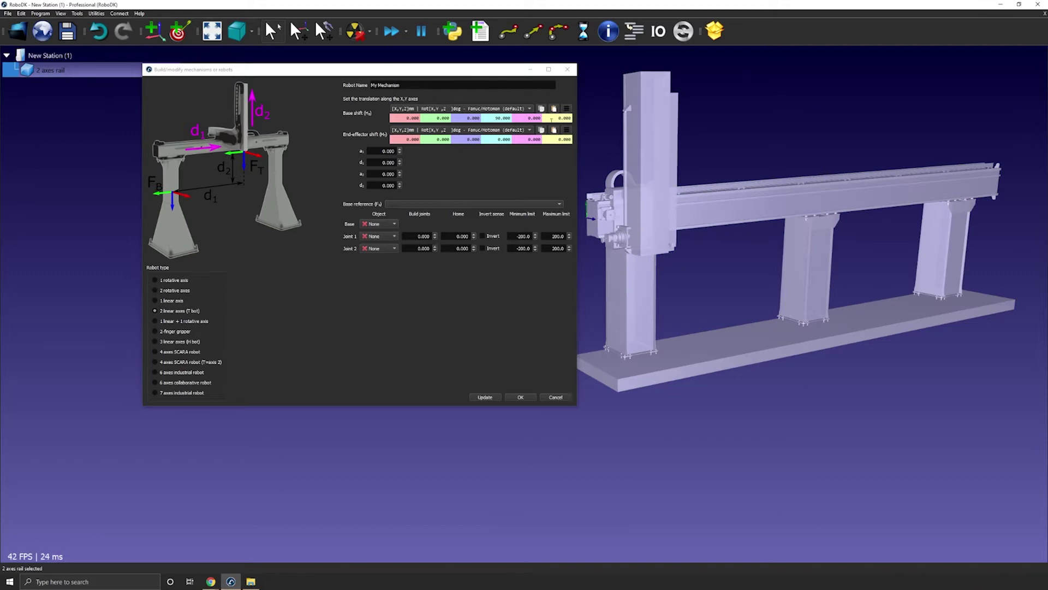
{"action": "left_click", "coordinate": [567, 69]}
- Split the imported 2 axes rail object into its individual parts
{"action": "middle_click_drag", "start_coordinate": [540, 156], "coordinate": [334, 173]}
{"action": "right_click_drag", "start_coordinate": [334, 173], "coordinate": [358, 186]}
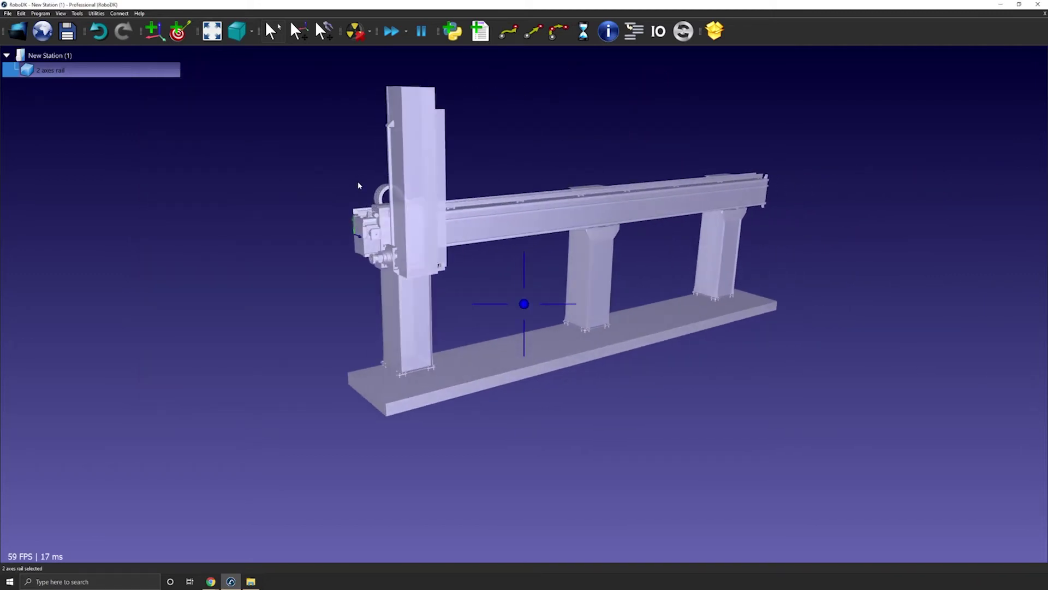
{"action": "left_click", "coordinate": [313, 205]}
{"action": "scroll", "coordinate": [580, 178], "scroll_direction": "up", "scroll_amount": 2}
{"action": "middle_click_drag", "start_coordinate": [633, 164], "coordinate": [628, 196]}
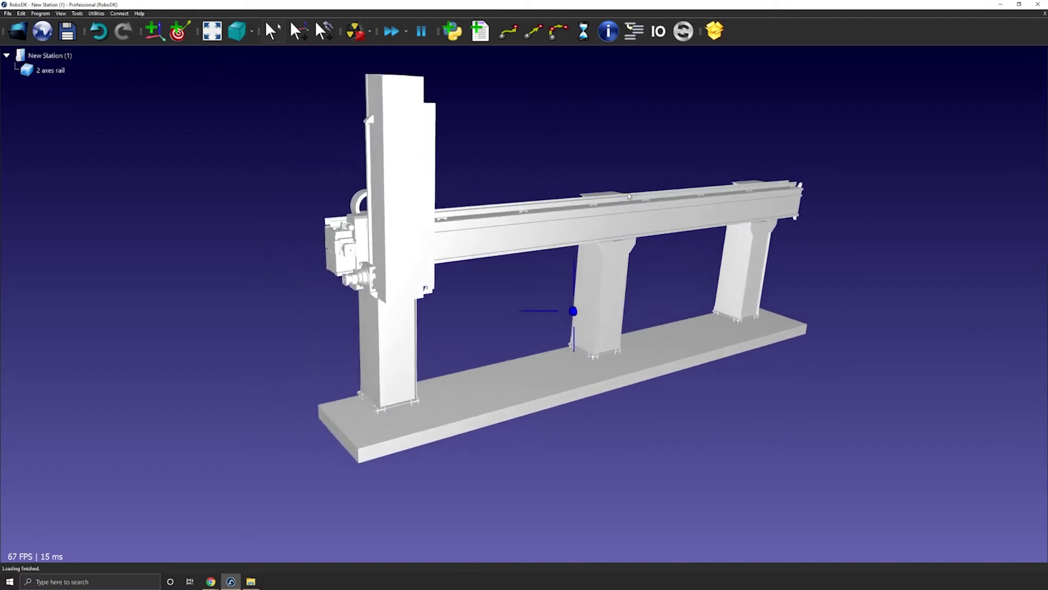
{"action": "left_click_drag", "start_coordinate": [628, 195], "coordinate": [552, 172]}
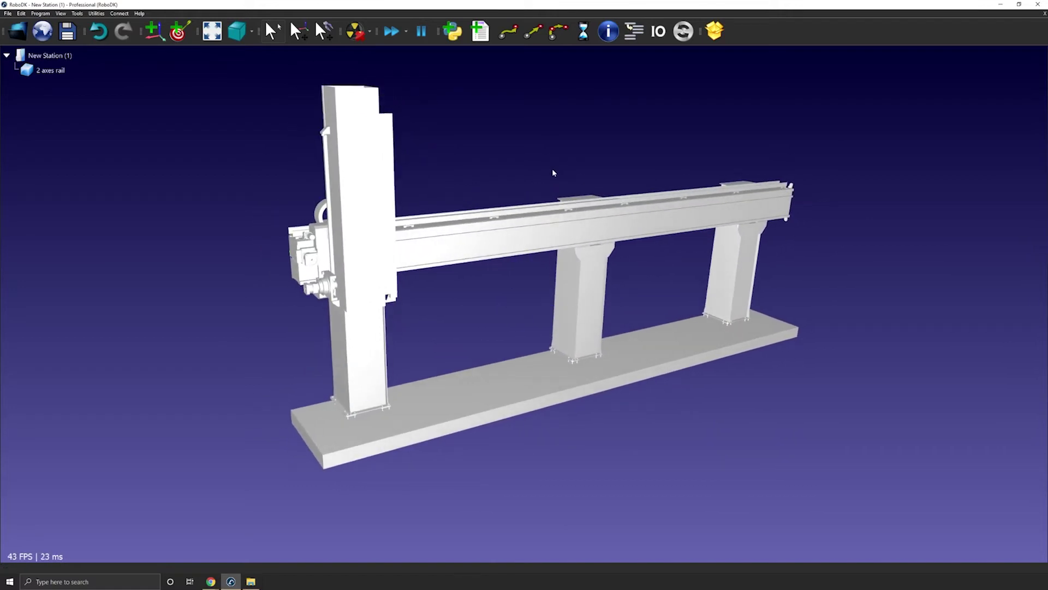
{"action": "key", "text": "shift+t"}
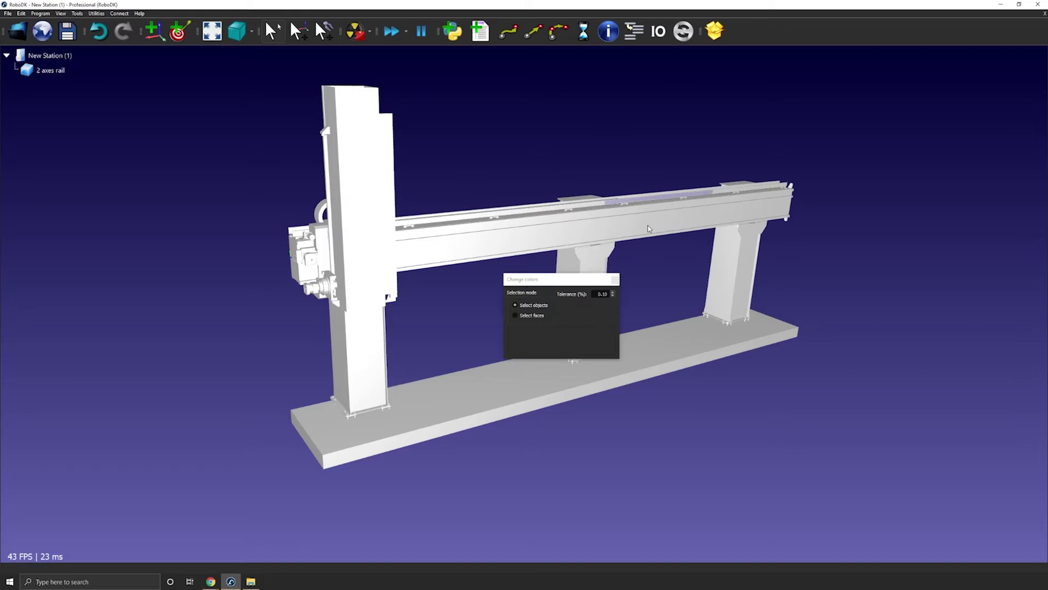
{"action": "right_click", "coordinate": [595, 360]}
{"action": "left_click", "coordinate": [631, 432]}
- Select the beam and support post parts that make up the fixed horizontal rail
{"action": "scroll", "coordinate": [644, 137], "scroll_direction": "up", "scroll_amount": 5}
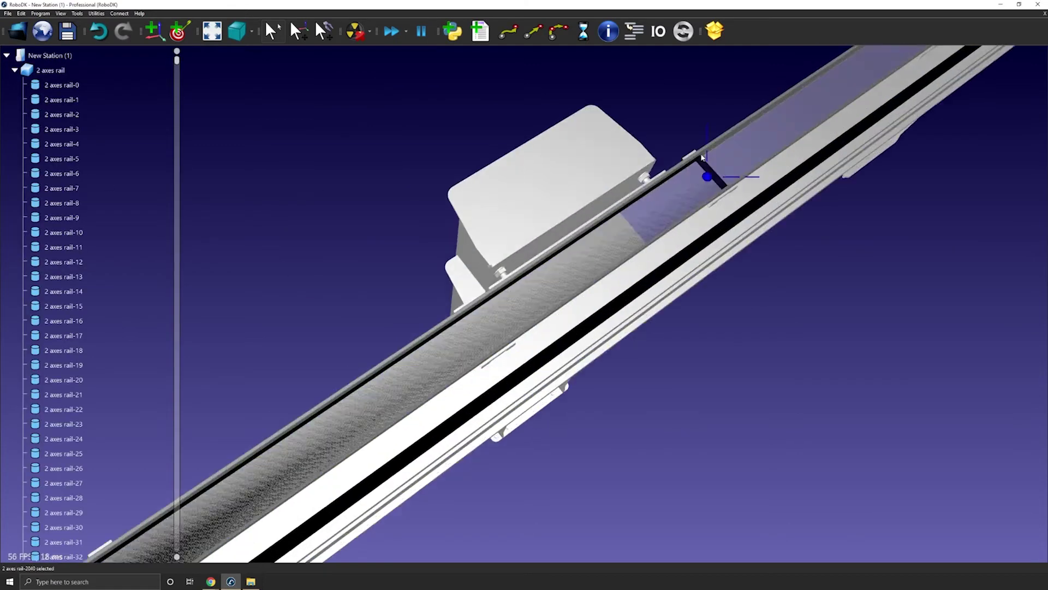
{"action": "scroll", "coordinate": [681, 219], "scroll_direction": "down", "scroll_amount": 5}
{"action": "right_click_drag", "start_coordinate": [680, 219], "coordinate": [475, 461]}
{"action": "scroll", "coordinate": [375, 204], "scroll_direction": "up", "scroll_amount": 3}
{"action": "left_click", "coordinate": [207, 373]}
{"action": "scroll", "coordinate": [231, 369], "scroll_direction": "down", "scroll_amount": 5}
{"action": "left_click_drag", "start_coordinate": [855, 180], "coordinate": [542, 467]}
{"action": "right_click_drag", "start_coordinate": [543, 467], "coordinate": [579, 360]}
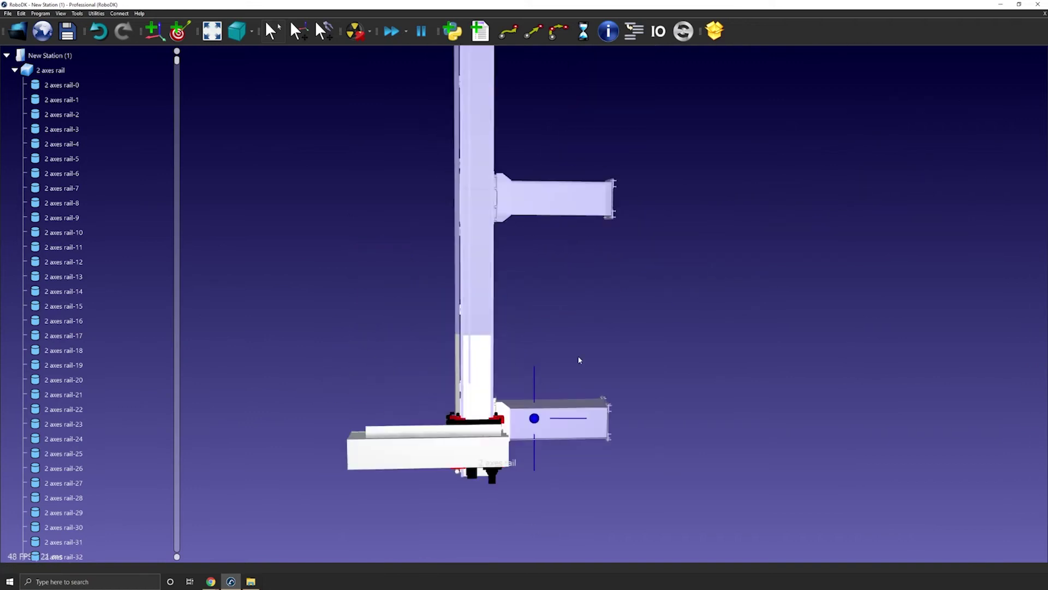
{"action": "scroll", "coordinate": [508, 432], "scroll_direction": "up", "scroll_amount": 3}
{"action": "left_click_drag", "start_coordinate": [568, 349], "coordinate": [351, 398]}
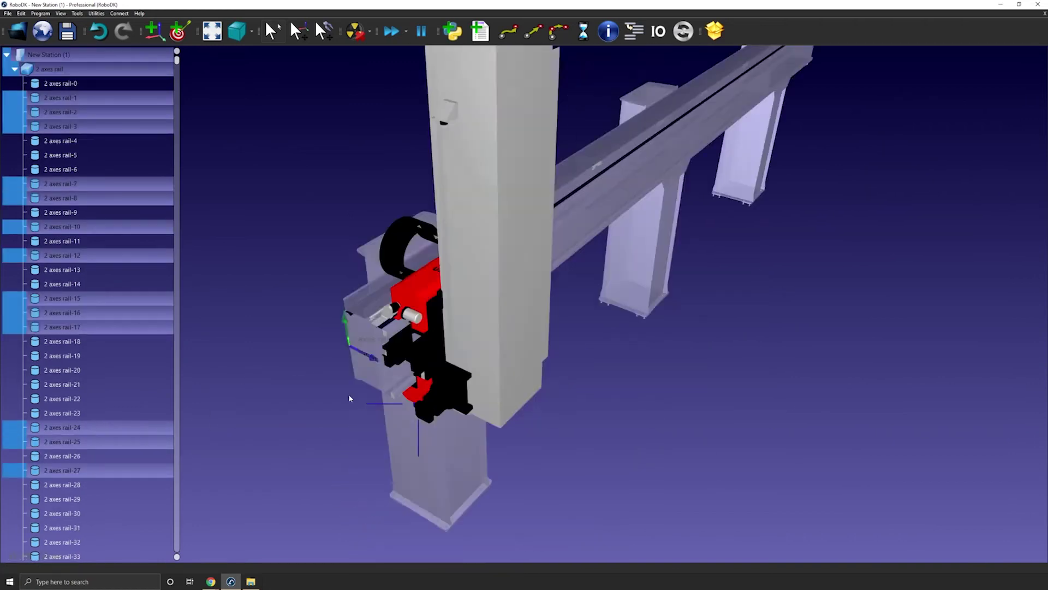
- Add the perforated bracket parts at the beam's end to the horizontal rail selection
{"action": "scroll", "coordinate": [311, 345], "scroll_direction": "up", "scroll_amount": 5}
{"action": "scroll", "coordinate": [473, 344], "scroll_direction": "up", "scroll_amount": 3}
{"action": "right_click_drag", "start_coordinate": [310, 345], "coordinate": [500, 319]}
{"action": "left_click", "coordinate": [497, 314], "text": "ctrl"}
{"action": "scroll", "coordinate": [500, 306], "scroll_direction": "up", "scroll_amount": 4}
{"action": "left_click", "coordinate": [549, 257], "text": "ctrl"}
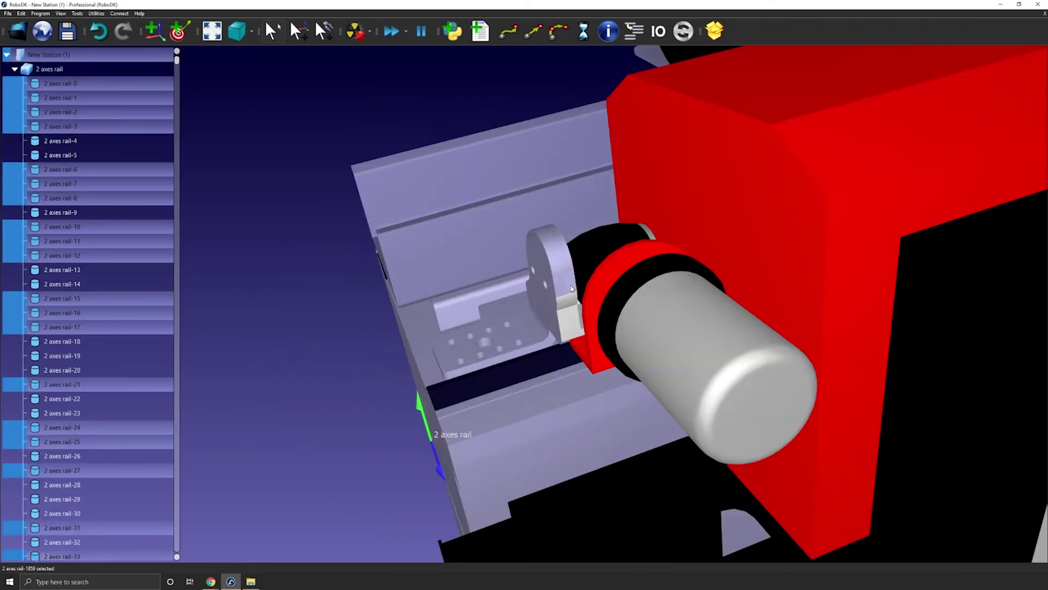
{"action": "left_click", "coordinate": [573, 314], "text": "ctrl"}
- Merge the selected horizontal rail parts into one object and hide it
{"action": "right_click_drag", "start_coordinate": [573, 314], "coordinate": [596, 355]}
{"action": "scroll", "coordinate": [349, 355], "scroll_direction": "down", "scroll_amount": 5}
{"action": "right_click", "coordinate": [83, 85]}
{"action": "left_click", "coordinate": [107, 100]}
{"action": "right_click", "coordinate": [355, 293]}
{"action": "left_click", "coordinate": [370, 306]}
{"action": "scroll", "coordinate": [480, 273], "scroll_direction": "down", "scroll_amount": 5}
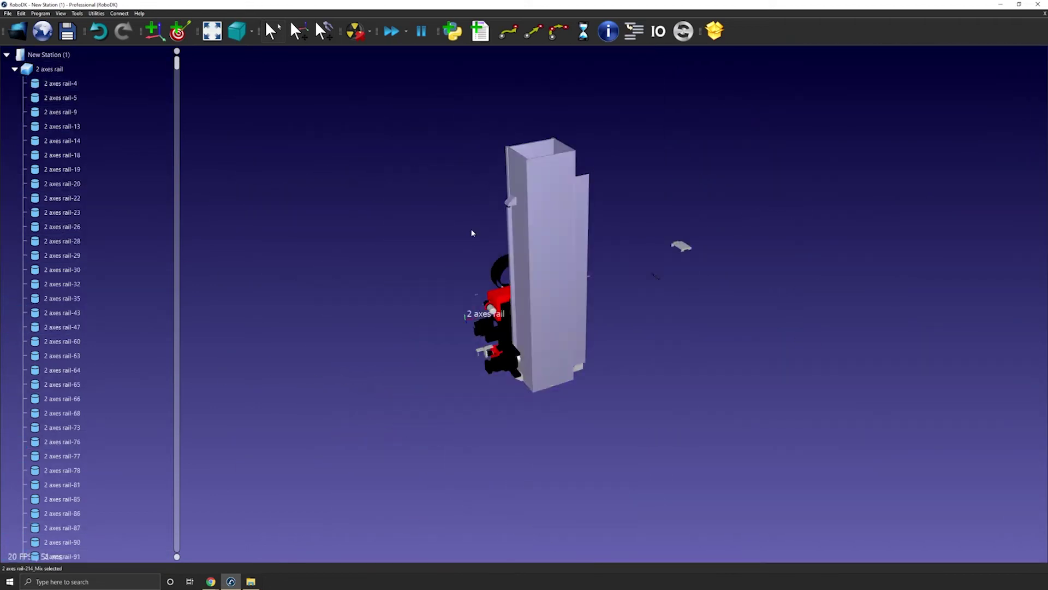
- Select the parts that make up the vertical rail
{"action": "scroll", "coordinate": [414, 308], "scroll_direction": "up", "scroll_amount": 5}
{"action": "right_click_drag", "start_coordinate": [473, 231], "coordinate": [365, 321]}
{"action": "scroll", "coordinate": [414, 308], "scroll_direction": "down", "scroll_amount": 4}
{"action": "scroll", "coordinate": [464, 380], "scroll_direction": "up", "scroll_amount": 5}
{"action": "left_click", "coordinate": [454, 384]}
{"action": "scroll", "coordinate": [454, 384], "scroll_direction": "down", "scroll_amount": 3}
{"action": "right_click_drag", "start_coordinate": [453, 384], "coordinate": [512, 320]}
{"action": "scroll", "coordinate": [512, 320], "scroll_direction": "up", "scroll_amount": 3}
{"action": "scroll", "coordinate": [477, 339], "scroll_direction": "up", "scroll_amount": 5}
{"action": "left_click", "coordinate": [481, 336]}
{"action": "scroll", "coordinate": [492, 382], "scroll_direction": "down", "scroll_amount": 8}
{"action": "right_click_drag", "start_coordinate": [496, 448], "coordinate": [485, 223]}
{"action": "scroll", "coordinate": [596, 388], "scroll_direction": "down", "scroll_amount": 5}
- Select all remaining parts and adjust the selection around the red carriage and its brackets
{"action": "key", "text": "ctrl+a"}
{"action": "scroll", "coordinate": [656, 229], "scroll_direction": "up", "scroll_amount": 5}
{"action": "right_click_drag", "start_coordinate": [655, 229], "coordinate": [466, 379]}
{"action": "scroll", "coordinate": [491, 399], "scroll_direction": "up", "scroll_amount": 5}
{"action": "left_click_drag", "start_coordinate": [512, 362], "coordinate": [477, 458], "text": "ctrl"}
{"action": "right_click_drag", "start_coordinate": [477, 459], "coordinate": [677, 306]}
{"action": "left_click_drag", "start_coordinate": [746, 277], "coordinate": [657, 450], "text": "ctrl"}
{"action": "right_click_drag", "start_coordinate": [656, 451], "coordinate": [644, 314]}
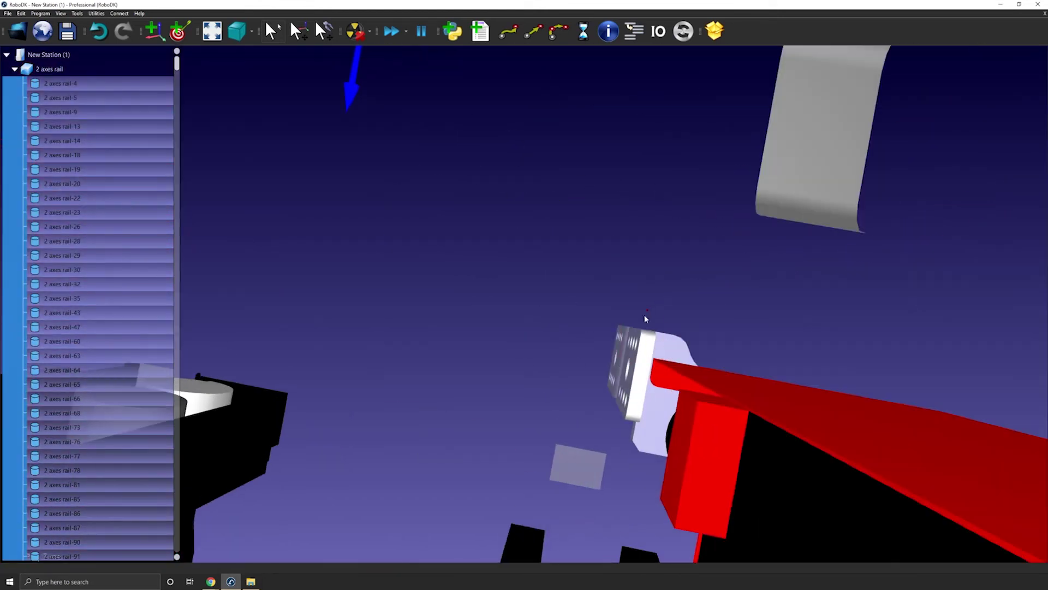
{"action": "left_click", "coordinate": [639, 358], "text": "ctrl"}
{"action": "right_click_drag", "start_coordinate": [639, 358], "coordinate": [475, 384]}
- Hide the selected parts around the carriage and delete the leftover part
{"action": "scroll", "coordinate": [493, 348], "scroll_direction": "down", "scroll_amount": 4}
{"action": "right_click_drag", "start_coordinate": [493, 347], "coordinate": [462, 249]}
{"action": "scroll", "coordinate": [591, 271], "scroll_direction": "up", "scroll_amount": 5}
{"action": "right_click_drag", "start_coordinate": [590, 313], "coordinate": [496, 384]}
{"action": "scroll", "coordinate": [497, 384], "scroll_direction": "down", "scroll_amount": 5}
{"action": "right_click", "coordinate": [487, 283]}
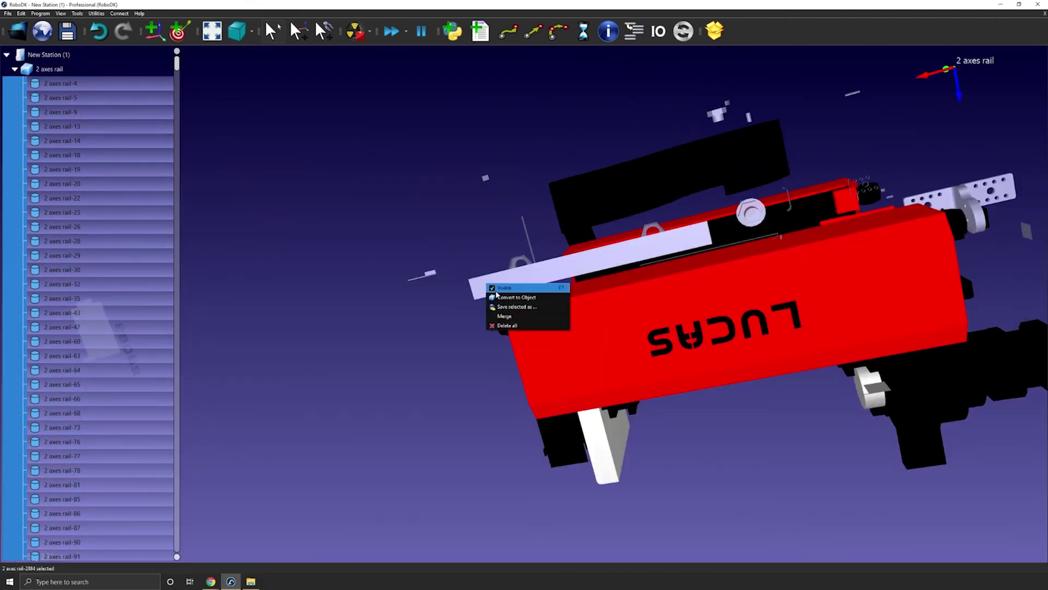
{"action": "left_click", "coordinate": [491, 286]}
{"action": "right_click_drag", "start_coordinate": [491, 287], "coordinate": [209, 181]}
{"action": "left_click", "coordinate": [465, 354]}
{"action": "key", "text": "Delete"}
- Turn the merged groups into separate station objects named Horizontal Rail, Vertical Rail and Carriage
{"action": "scroll", "coordinate": [491, 327], "scroll_direction": "down", "scroll_amount": 4}
{"action": "key", "text": "ctrl+a"}
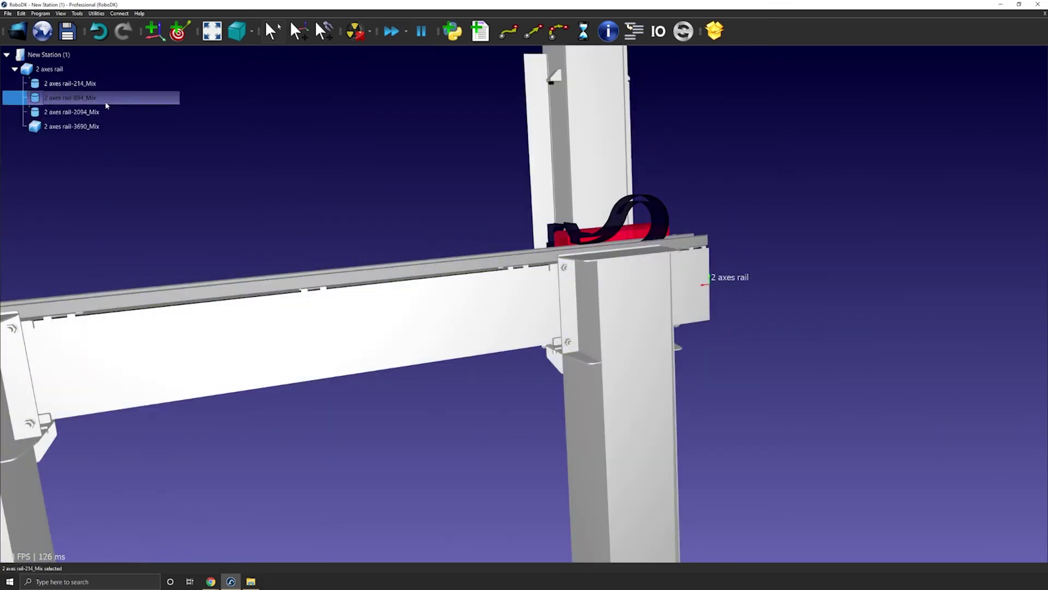
{"action": "left_click", "coordinate": [88, 89]}
{"action": "left_click", "coordinate": [87, 97]}
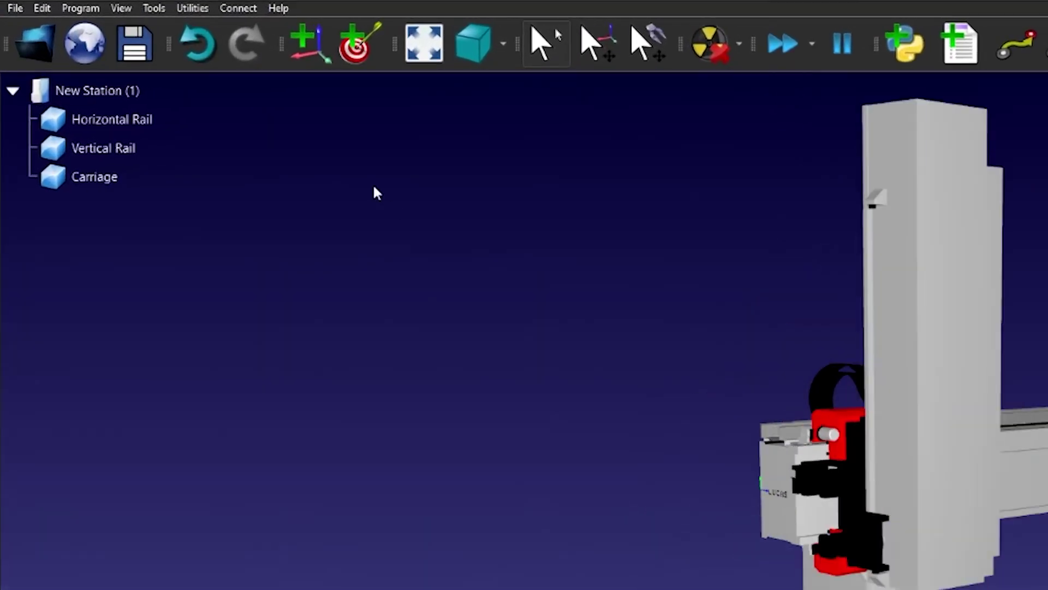
- Review the Horizontal Rail, Vertical Rail and Carriage objects in the station
{"action": "left_click", "coordinate": [72, 82]}
{"action": "left_click", "coordinate": [127, 143]}
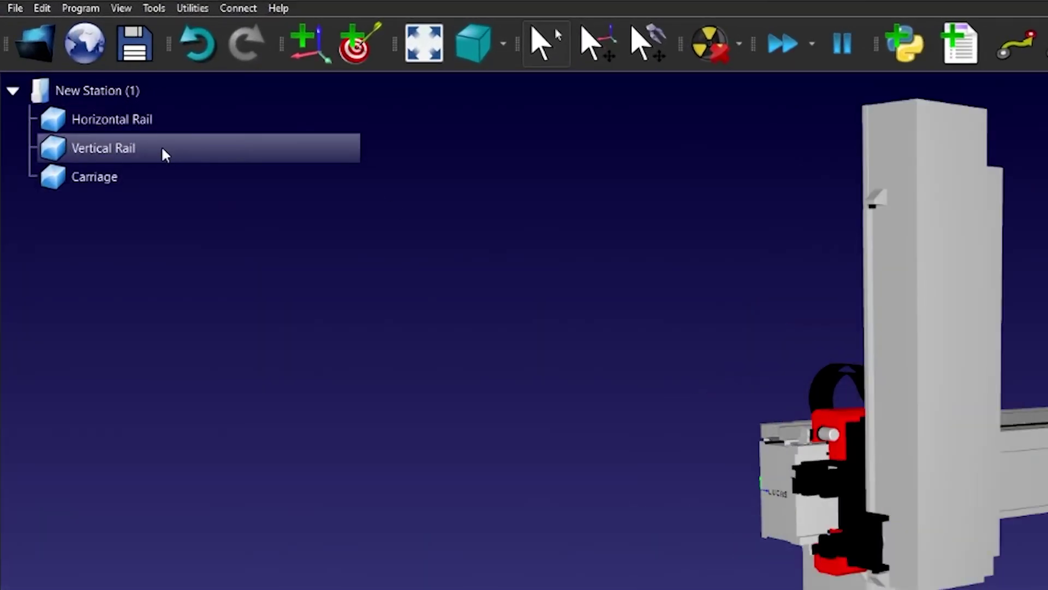
{"action": "left_click", "coordinate": [103, 177]}
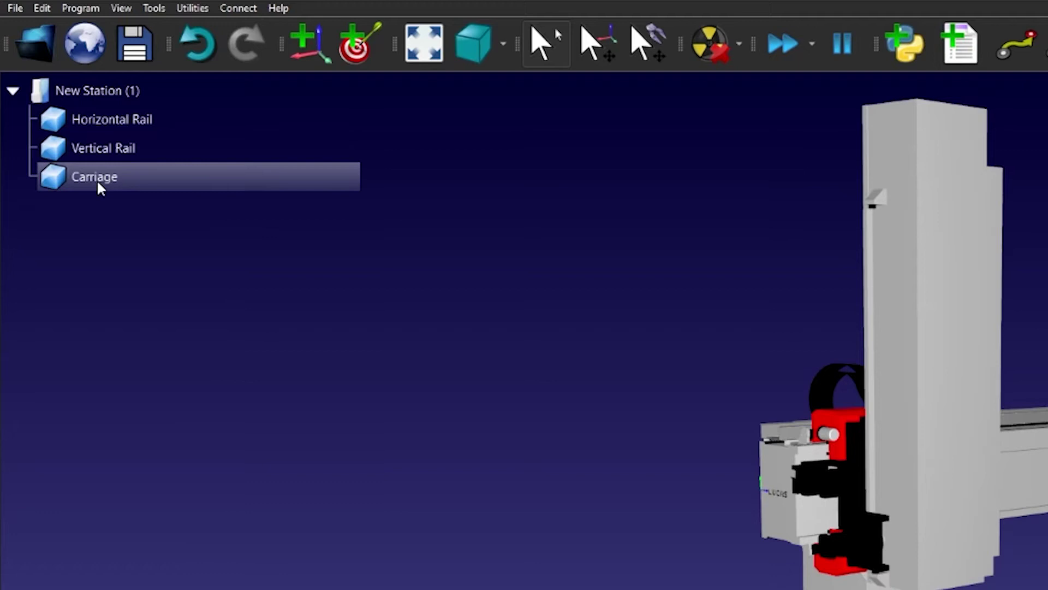
{"action": "middle_click_drag", "start_coordinate": [922, 292], "coordinate": [914, 416]}
{"action": "mouse_move", "coordinate": [914, 416]}
{"action": "right_mouse_down"}
{"action": "mouse_move", "coordinate": [961, 364]}
{"action": "mouse_move", "coordinate": [1020, 435]}
{"action": "mouse_move", "coordinate": [945, 398]}
{"action": "mouse_move", "coordinate": [936, 429]}
{"action": "right_mouse_up"}
{"action": "middle_click_drag", "start_coordinate": [936, 429], "coordinate": [973, 403]}
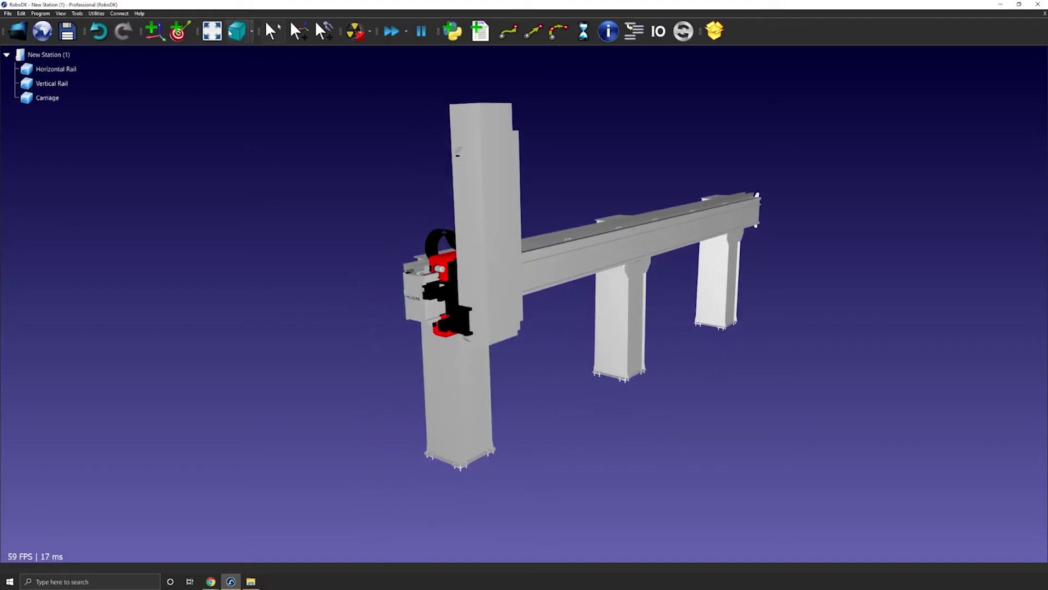
- Start a new mechanism of type 2 linear axes (T bot) and enlarge its dialog
{"action": "left_click", "coordinate": [96, 13]}
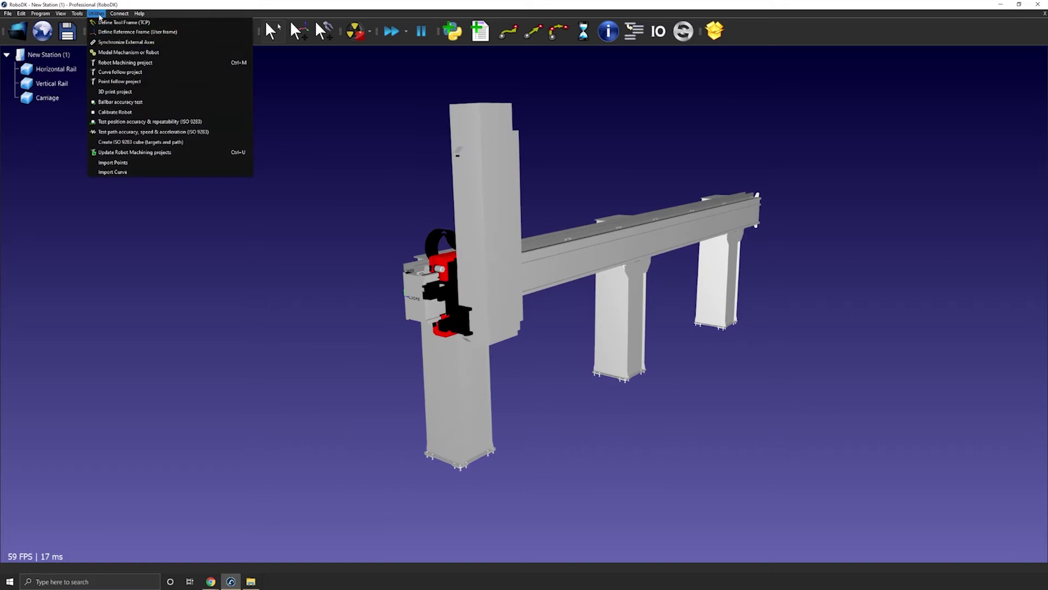
{"action": "left_click", "coordinate": [118, 55]}
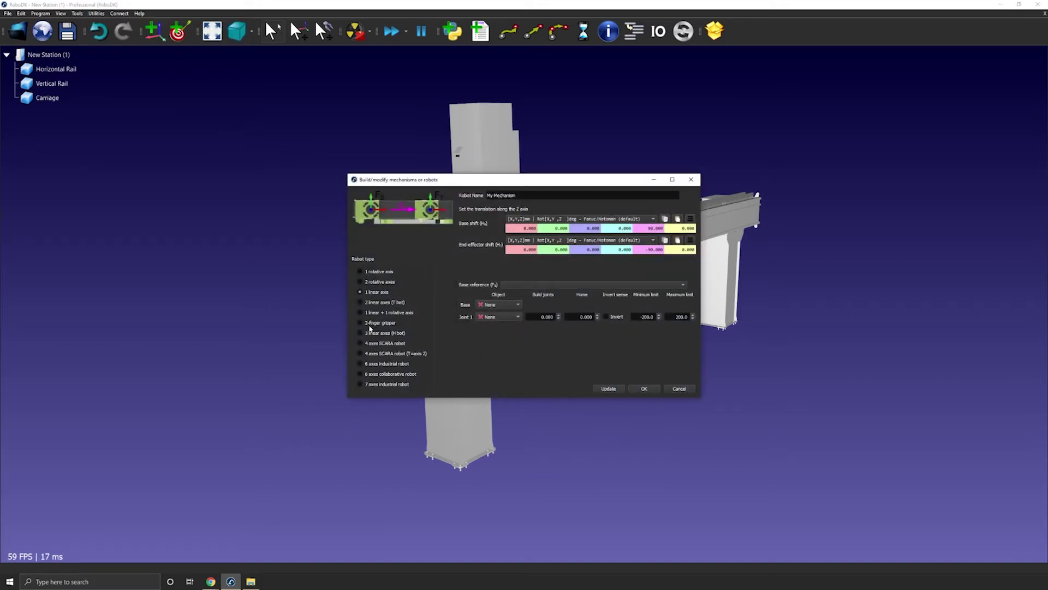
{"action": "left_click", "coordinate": [360, 302]}
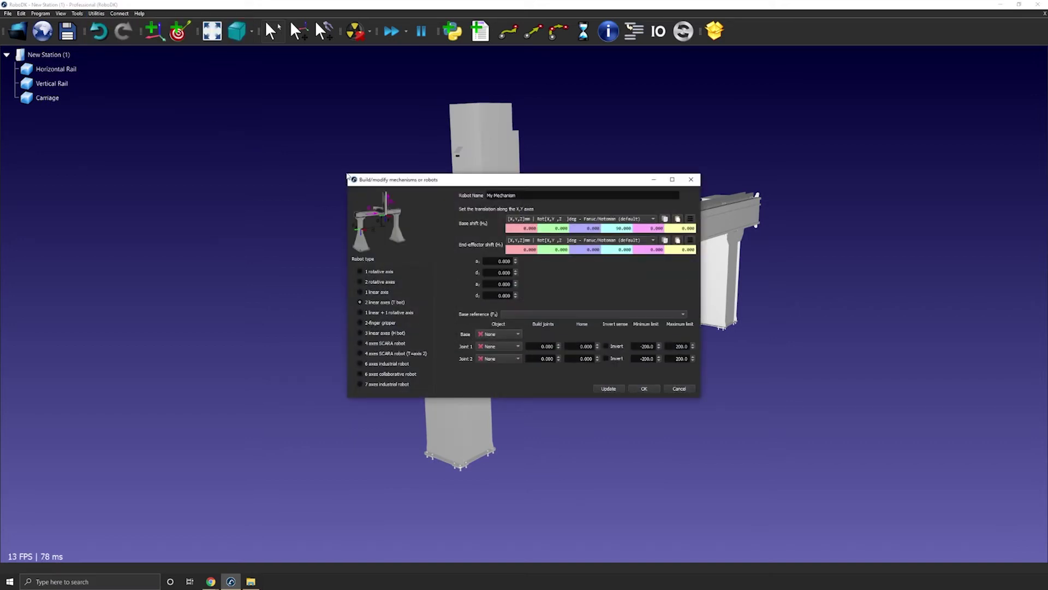
{"action": "left_click_drag", "start_coordinate": [346, 172], "coordinate": [259, 80]}
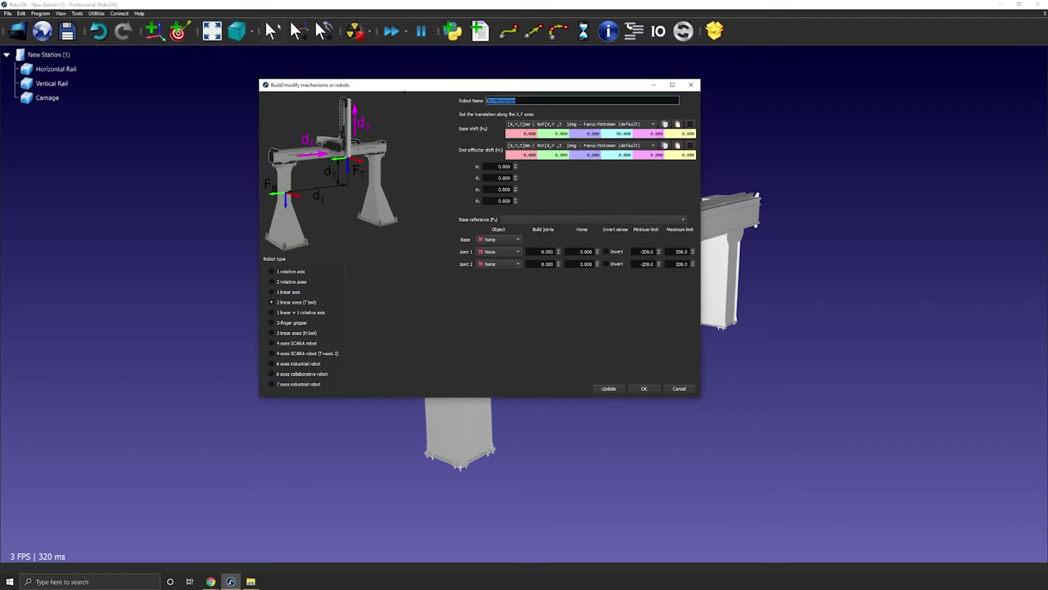
- Name the new mechanism T Bot and move its dialog aside so the carriage end of the rails is exposed
{"action": "type", "text": "T Bot"}
{"action": "left_click_drag", "start_coordinate": [458, 87], "coordinate": [238, 223]}
{"action": "middle_click_drag", "start_coordinate": [605, 201], "coordinate": [715, 153]}
{"action": "left_click_drag", "start_coordinate": [716, 157], "coordinate": [817, 213]}
{"action": "right_click_drag", "start_coordinate": [817, 213], "coordinate": [673, 180]}
{"action": "scroll", "coordinate": [674, 180], "scroll_direction": "up", "scroll_amount": 3}
{"action": "middle_click_drag", "start_coordinate": [673, 179], "coordinate": [751, 178]}
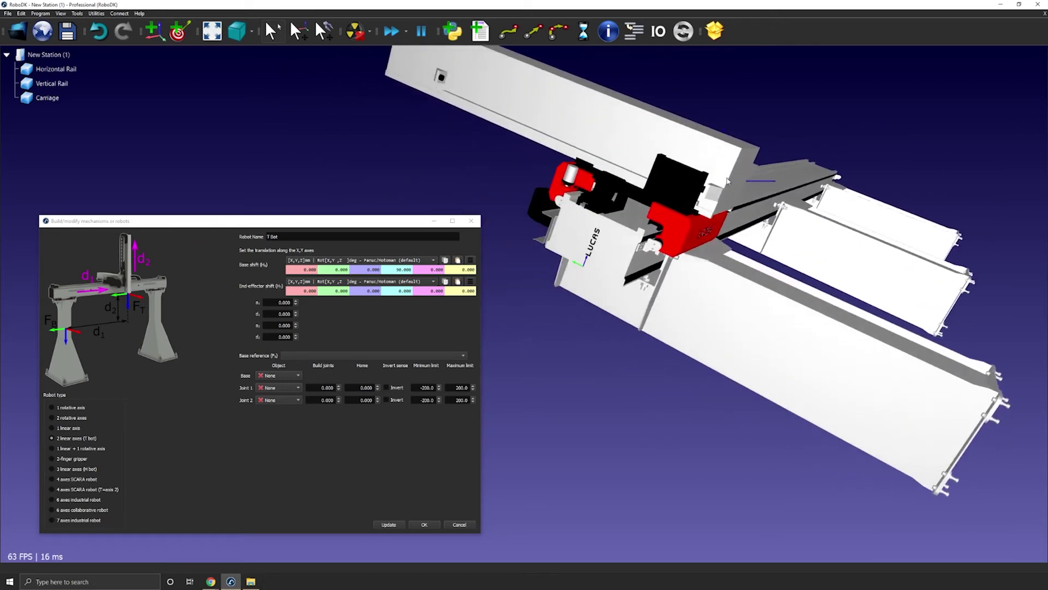
{"action": "right_click_drag", "start_coordinate": [752, 178], "coordinate": [772, 168]}
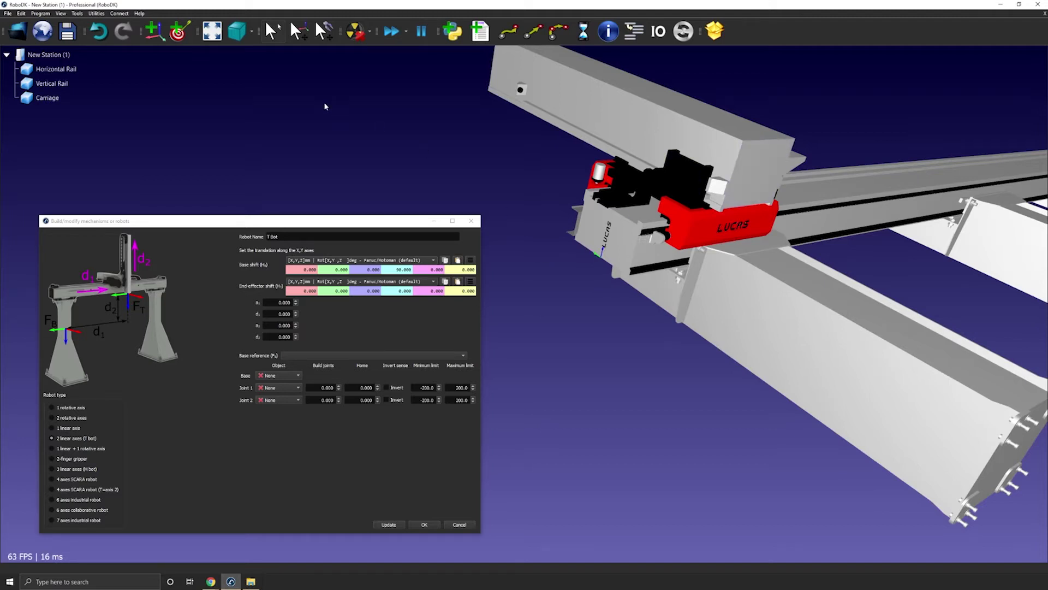
- Add a reference frame to the station and rename it Frame Base
{"action": "left_click", "coordinate": [155, 31]}
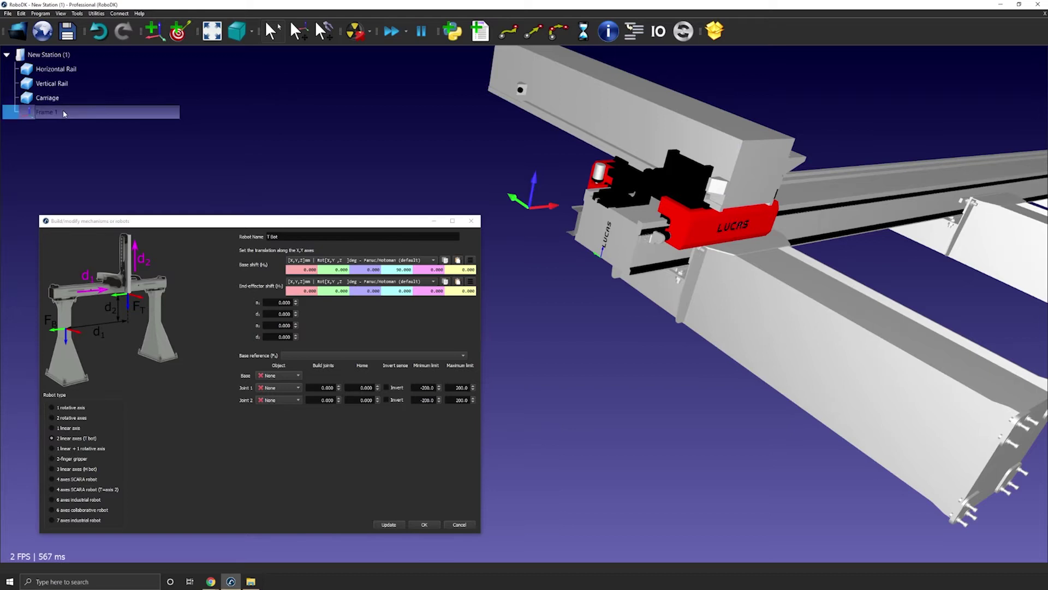
{"action": "key", "text": "F2"}
{"action": "left_click", "coordinate": [63, 113]}
{"action": "key", "text": "BackSpace"}
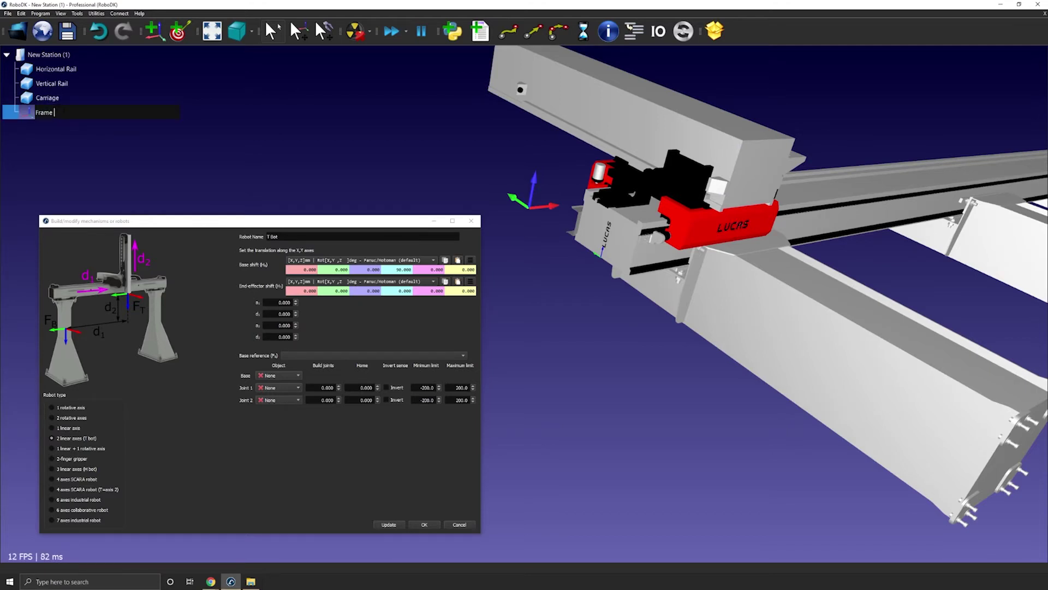
{"action": "type", "text": "Base"}
{"action": "key", "text": "Return"}
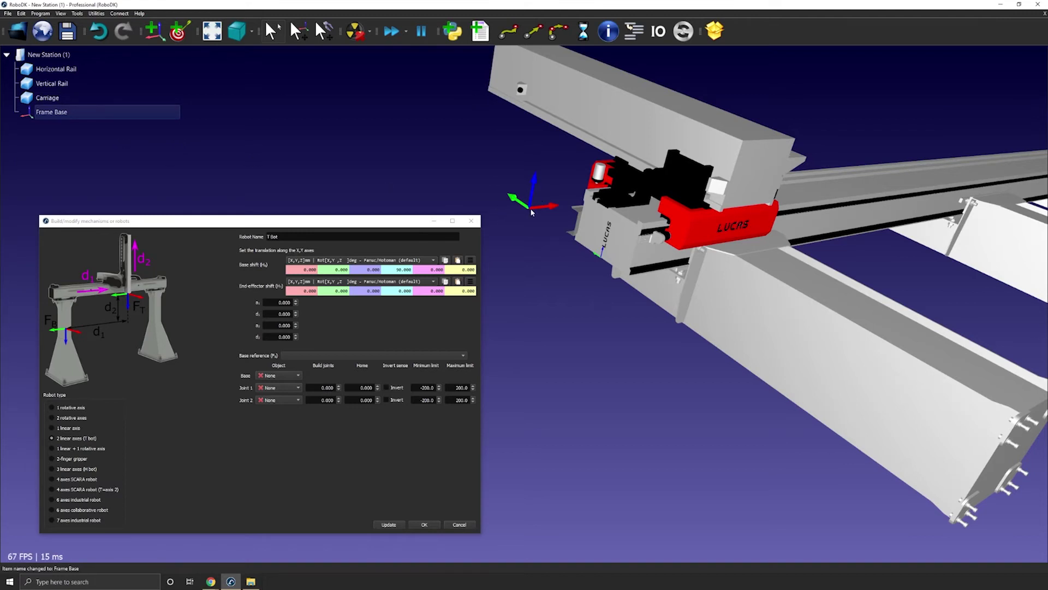
- Open the Frame Base details and start the Measure tool, keeping the dialogs clear of the carriage
{"action": "double_click", "coordinate": [82, 115]}
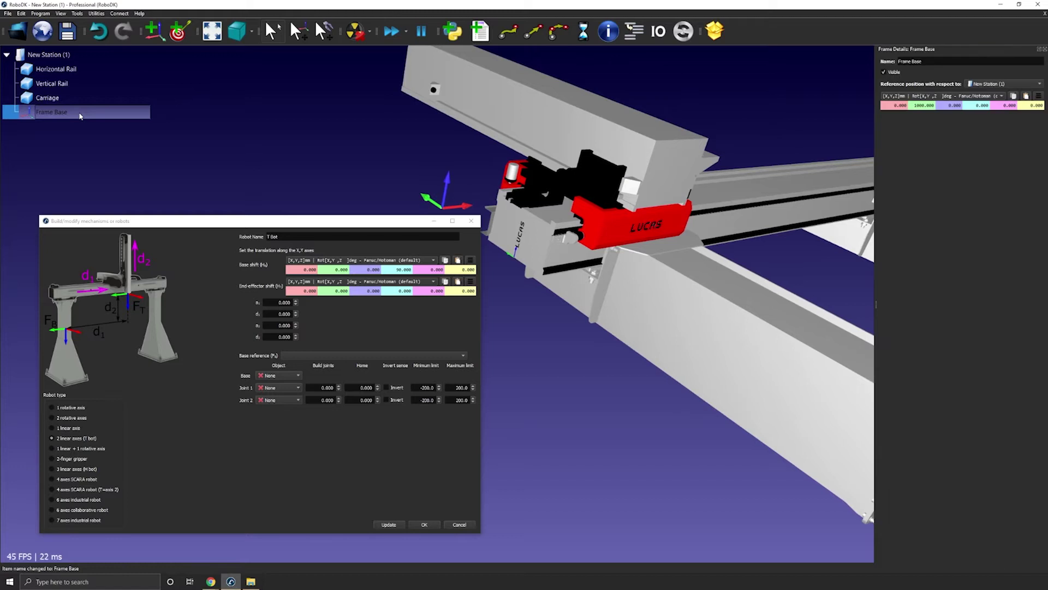
{"action": "left_click_drag", "start_coordinate": [237, 223], "coordinate": [200, 252]}
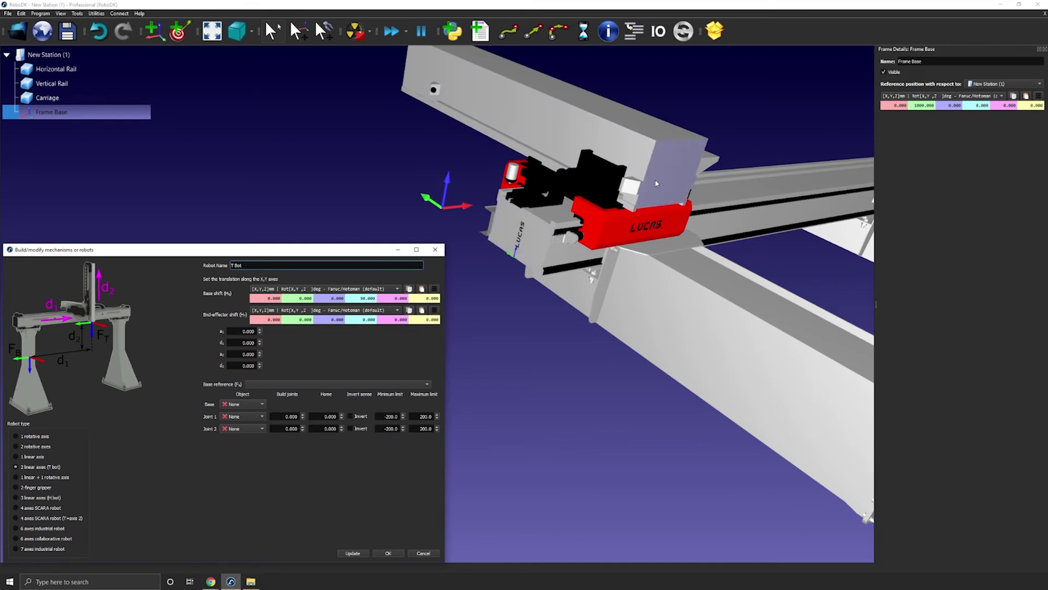
{"action": "scroll", "coordinate": [671, 167], "scroll_direction": "up", "scroll_amount": 4}
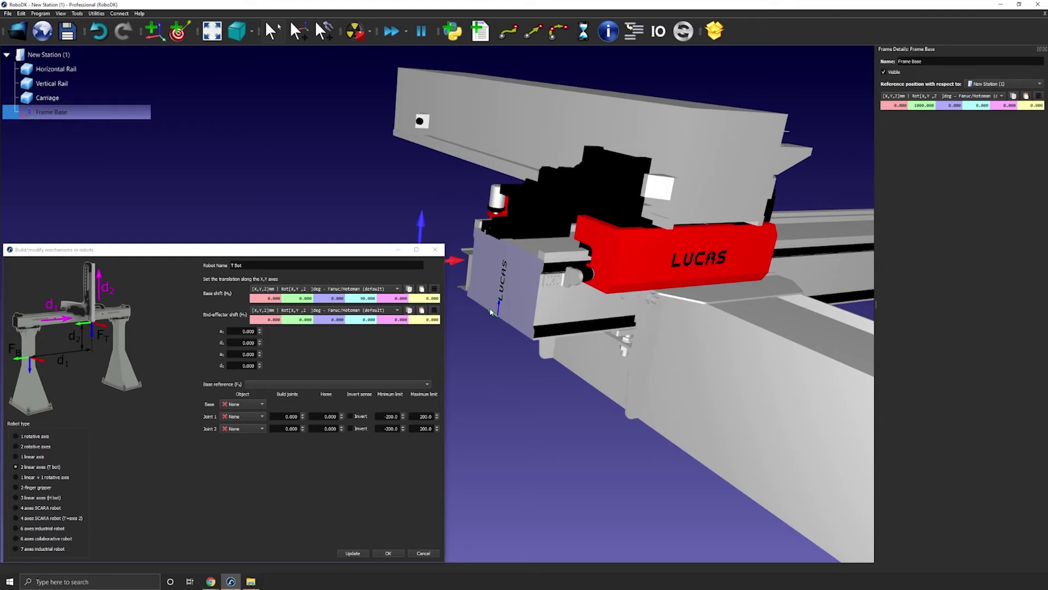
{"action": "left_click", "coordinate": [77, 13]}
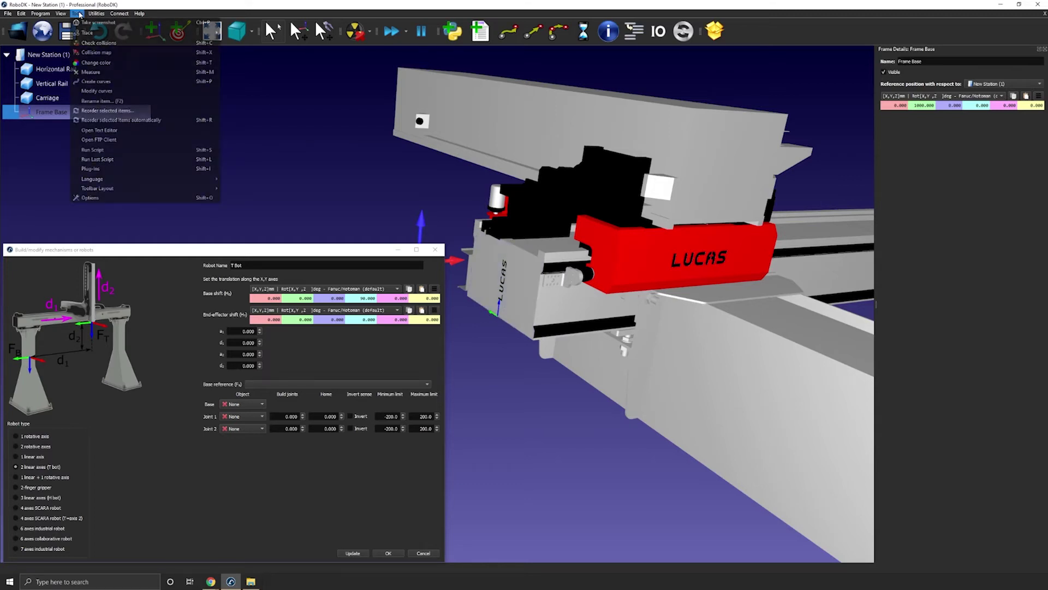
{"action": "left_click", "coordinate": [91, 71]}
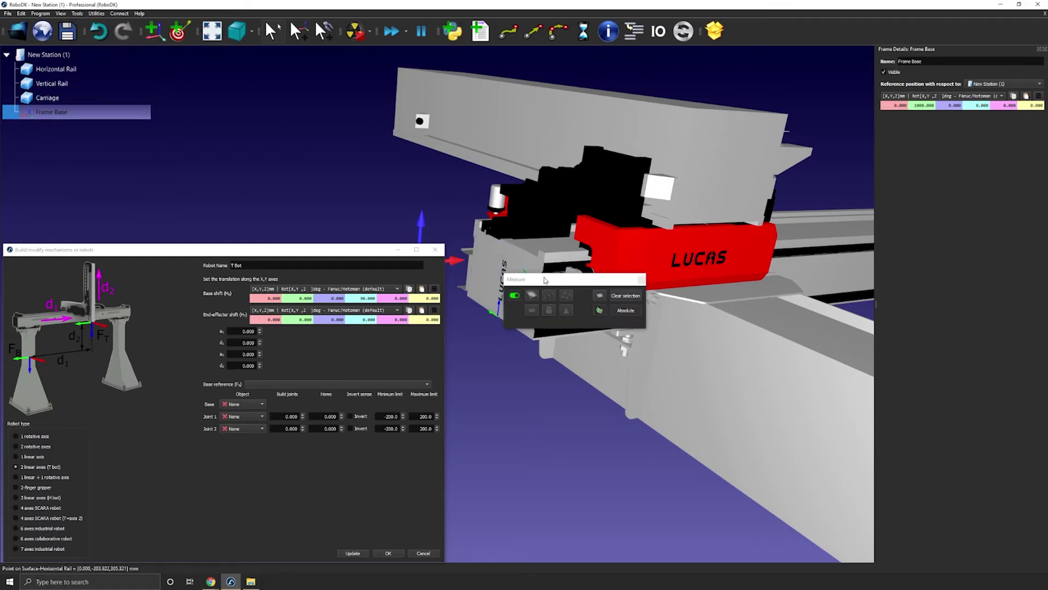
{"action": "left_click_drag", "start_coordinate": [433, 174], "coordinate": [279, 143]}
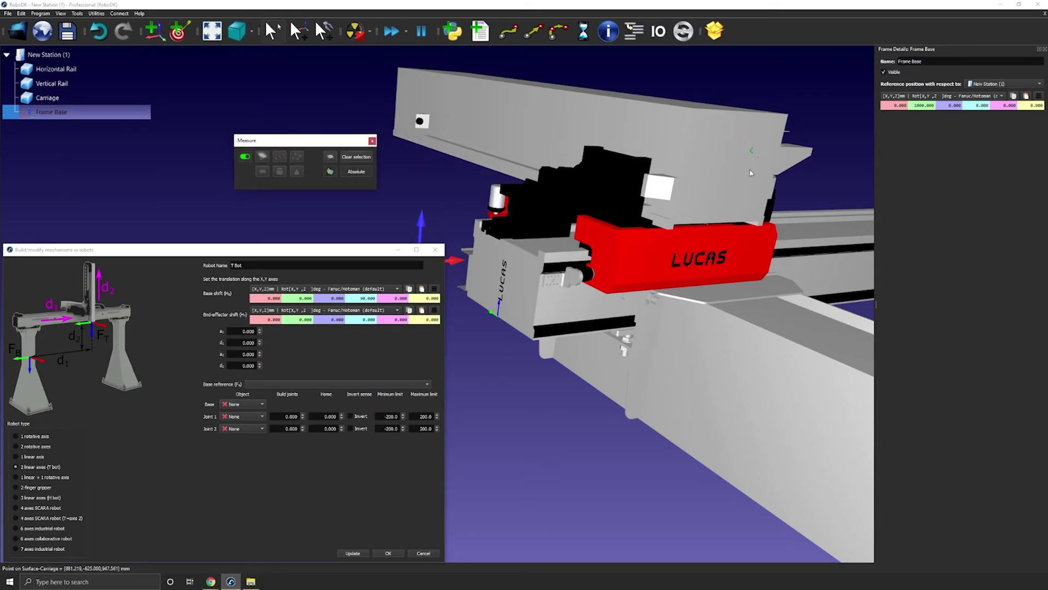
- Try measuring the plane of the carriage's end face and clear that selection
{"action": "left_click", "coordinate": [262, 171]}
{"action": "left_click", "coordinate": [712, 164]}
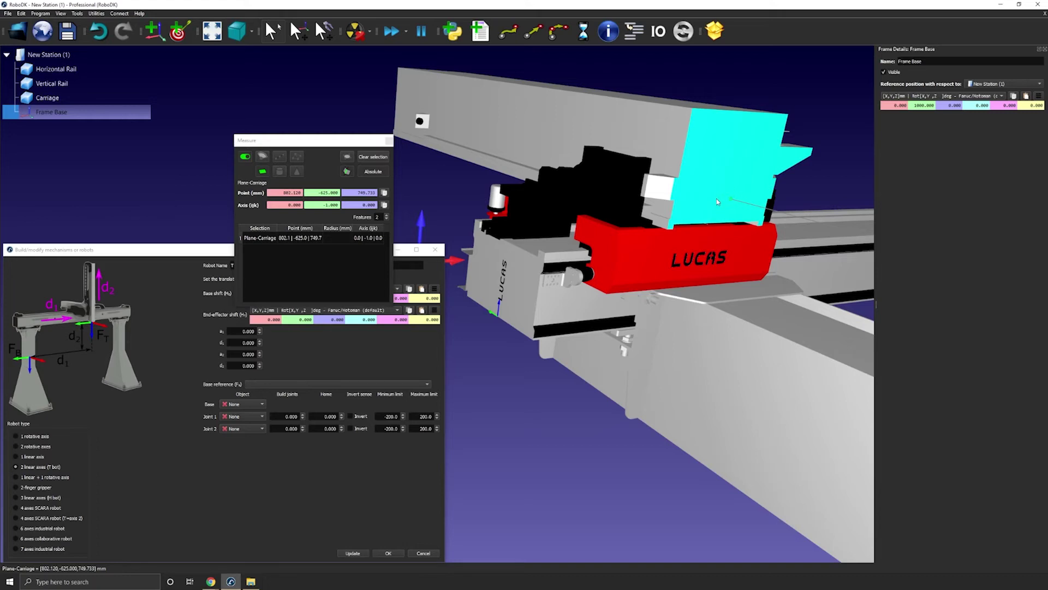
{"action": "left_click", "coordinate": [381, 160]}
{"action": "scroll", "coordinate": [715, 231], "scroll_direction": "up", "scroll_amount": 3}
{"action": "middle_click_drag", "start_coordinate": [708, 215], "coordinate": [697, 310]}
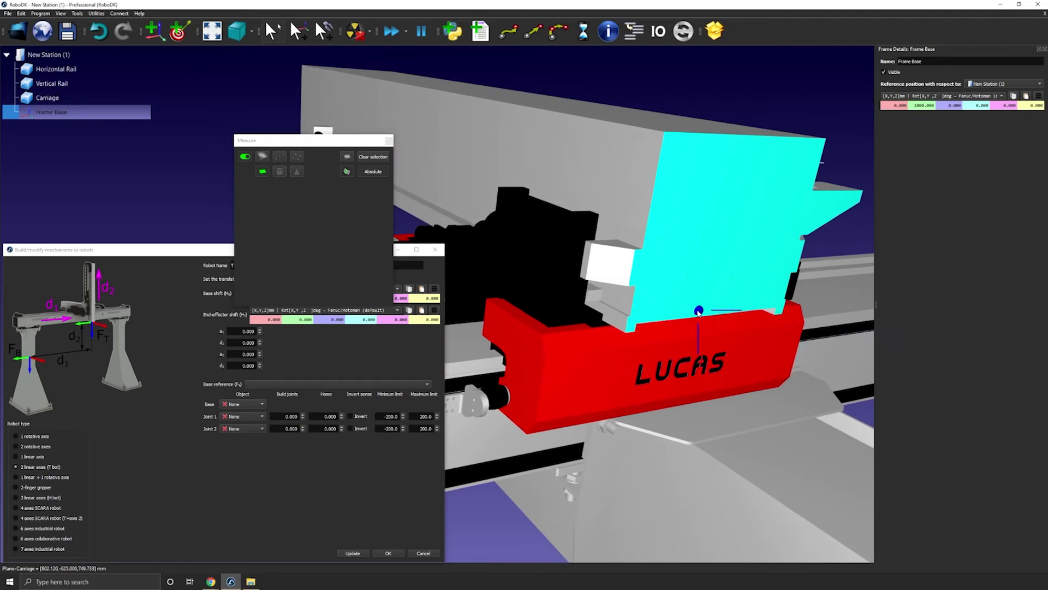
{"action": "mouse_move", "coordinate": [697, 309]}
{"action": "right_mouse_down"}
{"action": "mouse_move", "coordinate": [736, 280]}
{"action": "mouse_move", "coordinate": [716, 290]}
{"action": "mouse_move", "coordinate": [709, 265]}
{"action": "right_mouse_up"}
{"action": "middle_click_drag", "start_coordinate": [708, 263], "coordinate": [678, 243]}
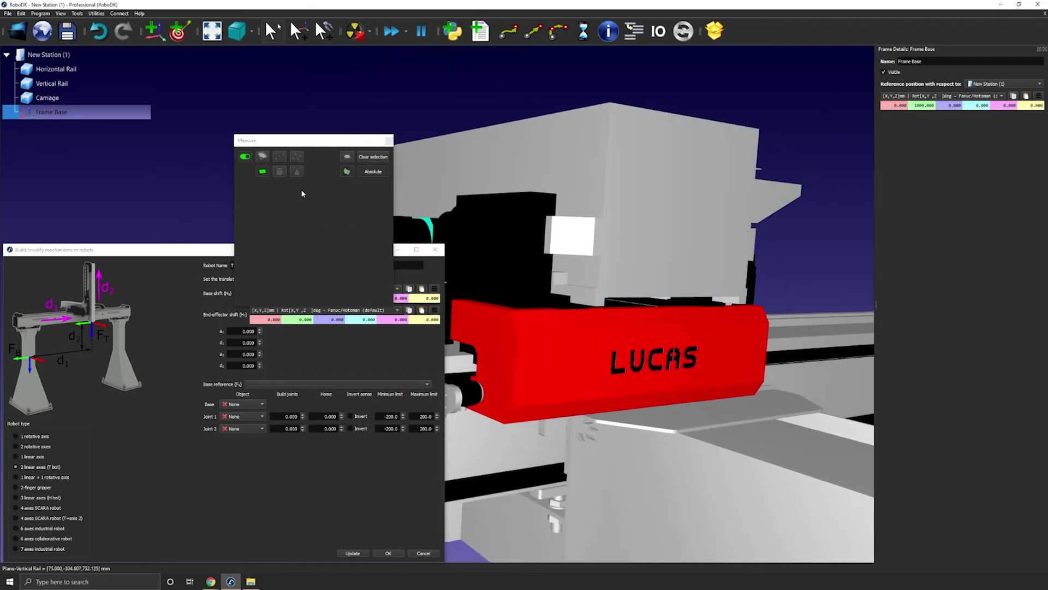
{"action": "left_click", "coordinate": [264, 173]}
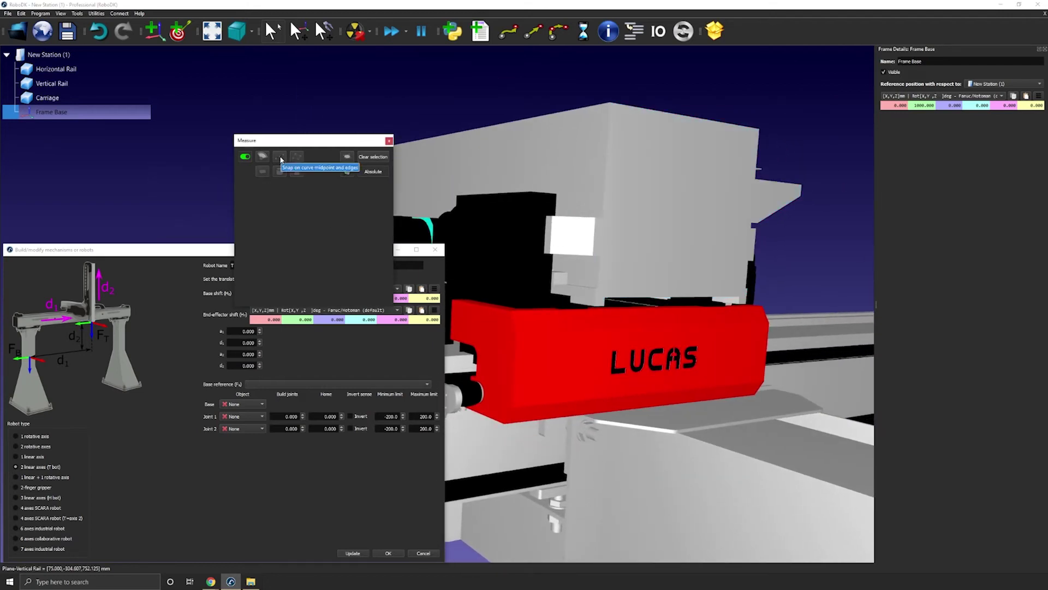
- Measure between the midpoints of the lower and upper edges of the carriage's end face and create that line as geometry
{"action": "left_click", "coordinate": [280, 157]}
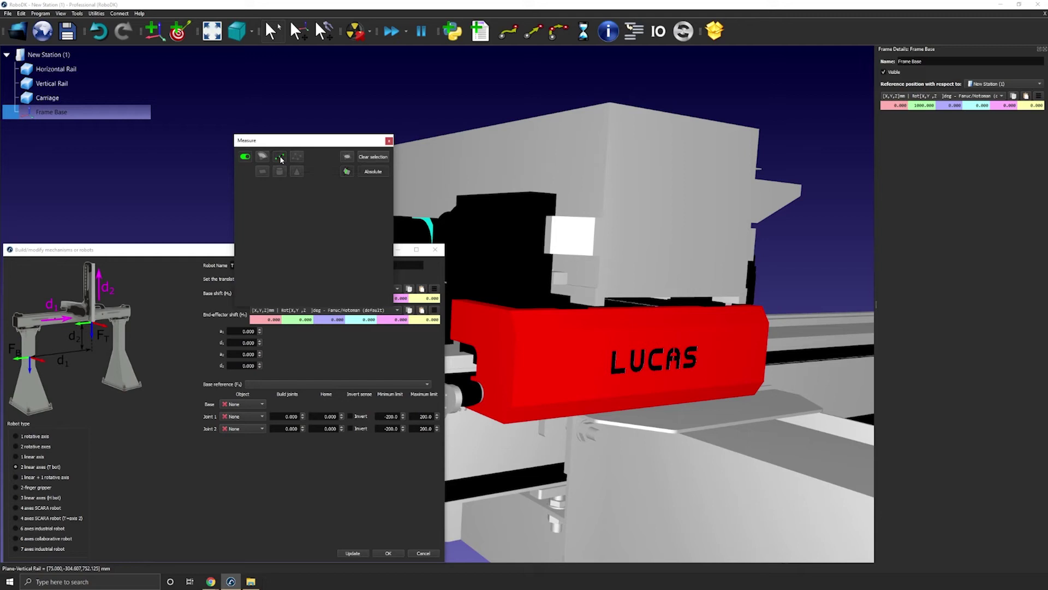
{"action": "left_click", "coordinate": [676, 299]}
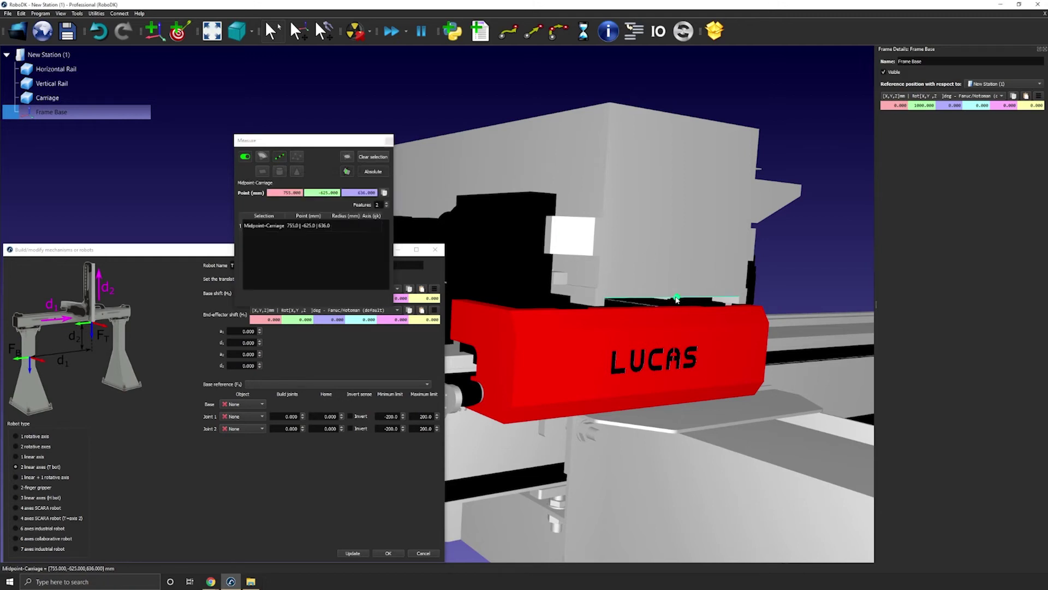
{"action": "scroll", "coordinate": [676, 299], "scroll_direction": "up", "scroll_amount": 2}
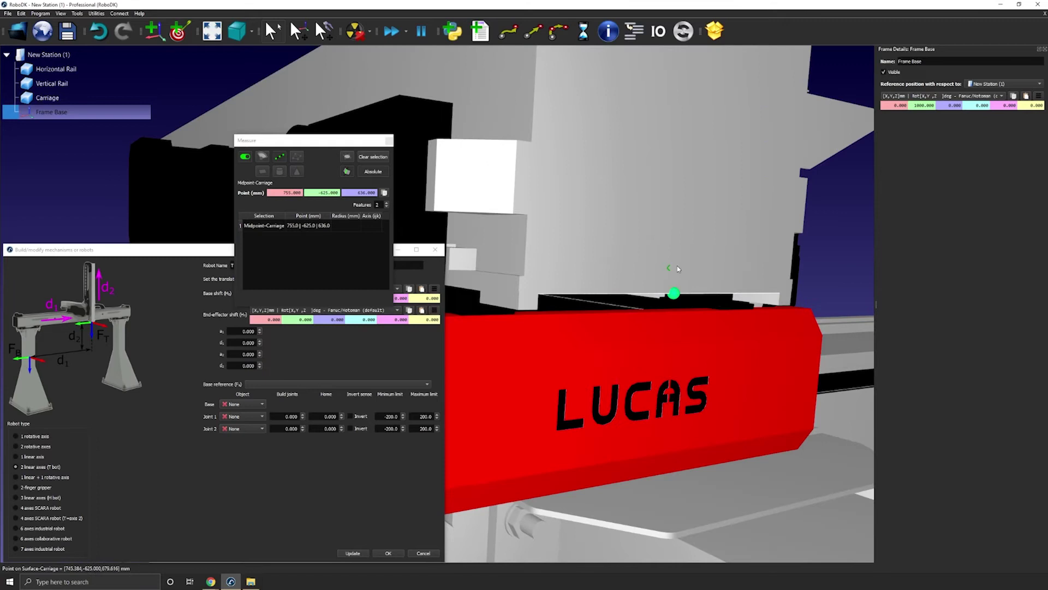
{"action": "scroll", "coordinate": [674, 238], "scroll_direction": "down", "scroll_amount": 1}
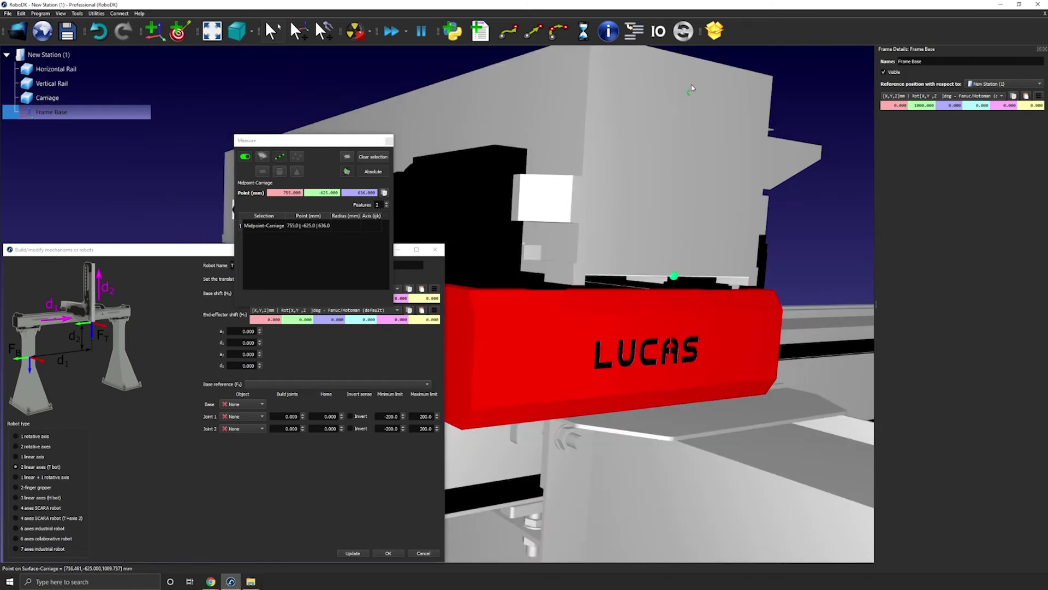
{"action": "left_click", "coordinate": [691, 57]}
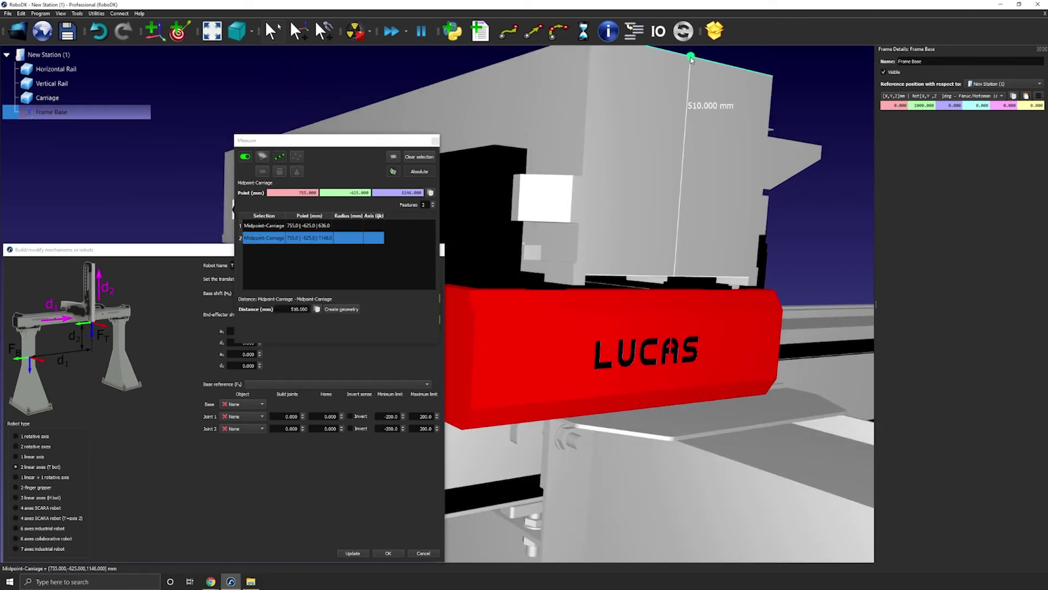
{"action": "middle_click_drag", "start_coordinate": [686, 109], "coordinate": [651, 193]}
{"action": "right_click_drag", "start_coordinate": [650, 192], "coordinate": [667, 216]}
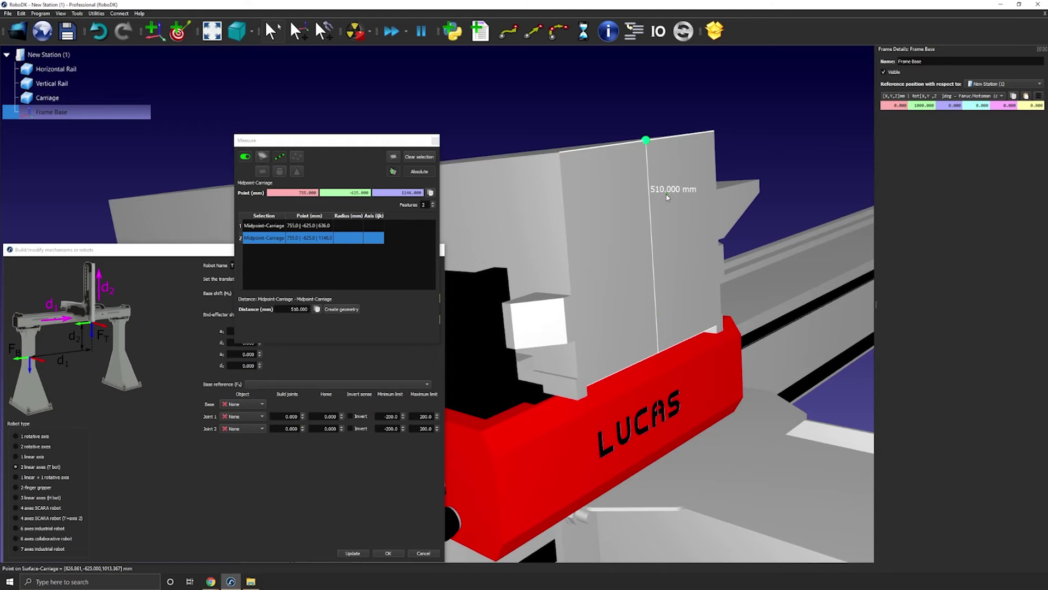
{"action": "left_click", "coordinate": [338, 310]}
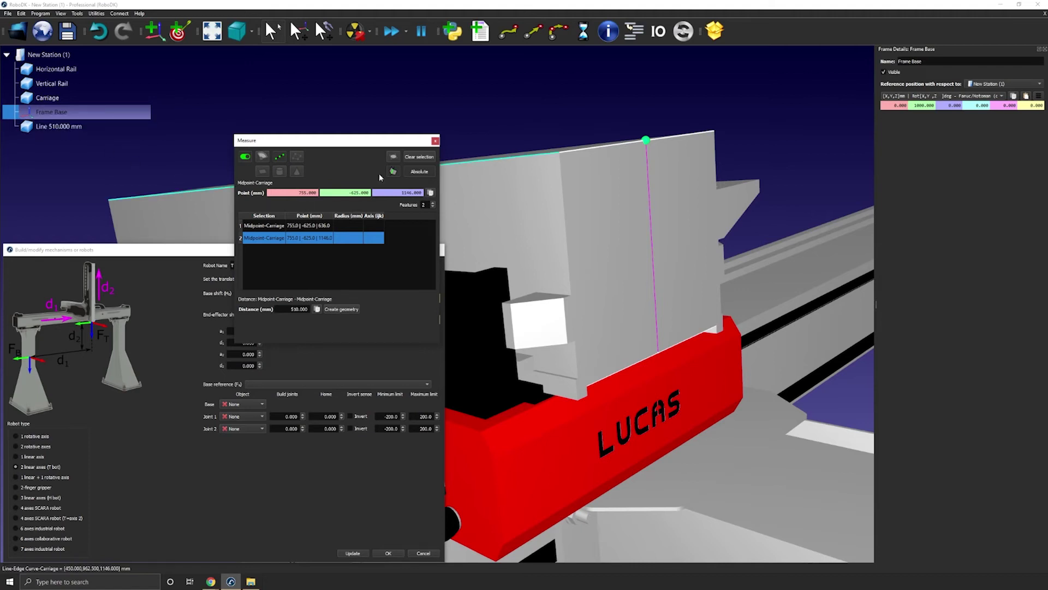
- Pick the midpoint of the created line and transfer its coordinates 755, -625, 891 mm to the Frame Base position
{"action": "left_click", "coordinate": [422, 160]}
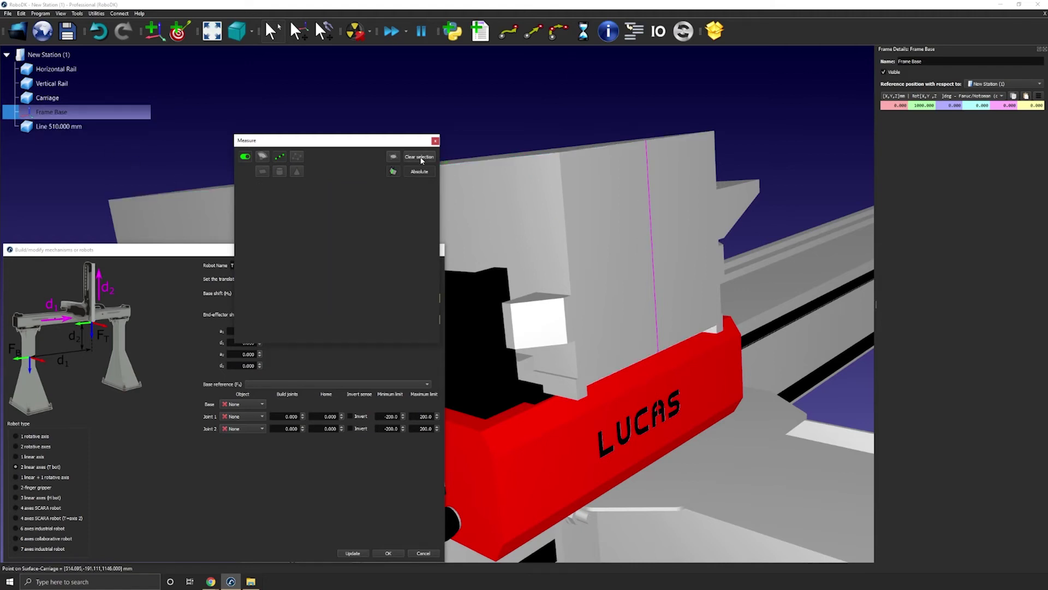
{"action": "left_click", "coordinate": [654, 252]}
{"action": "left_click", "coordinate": [653, 253]}
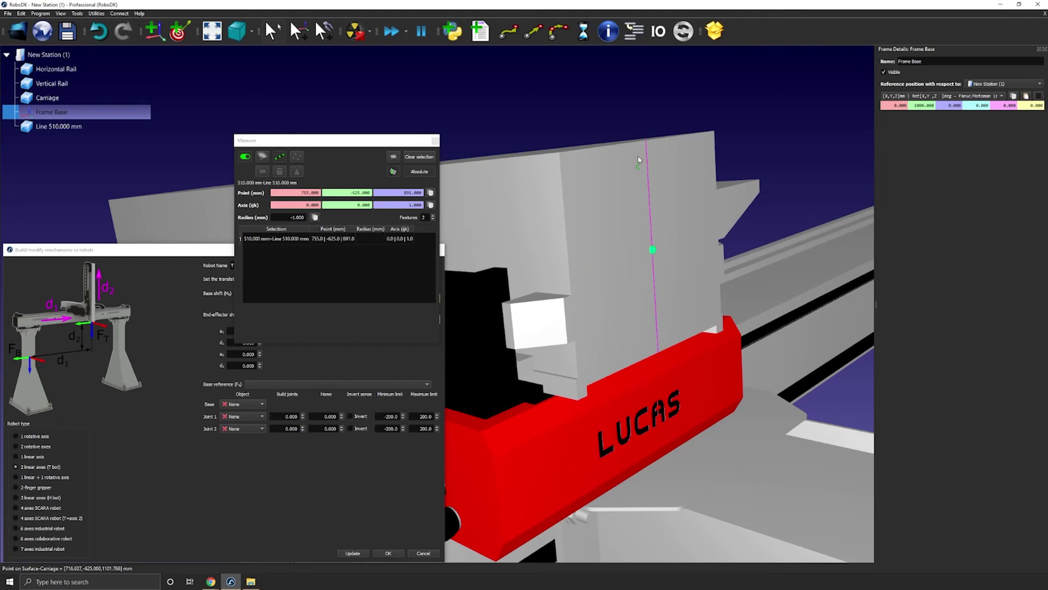
{"action": "scroll", "coordinate": [641, 243], "scroll_direction": "down", "scroll_amount": 4}
{"action": "middle_click_drag", "start_coordinate": [641, 240], "coordinate": [715, 245]}
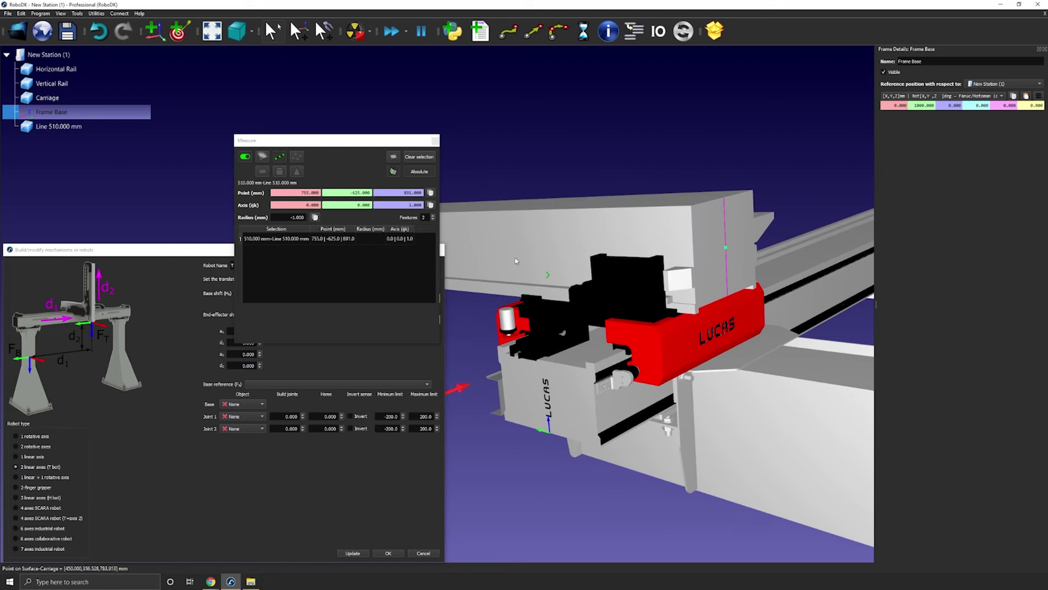
{"action": "left_click", "coordinate": [430, 192]}
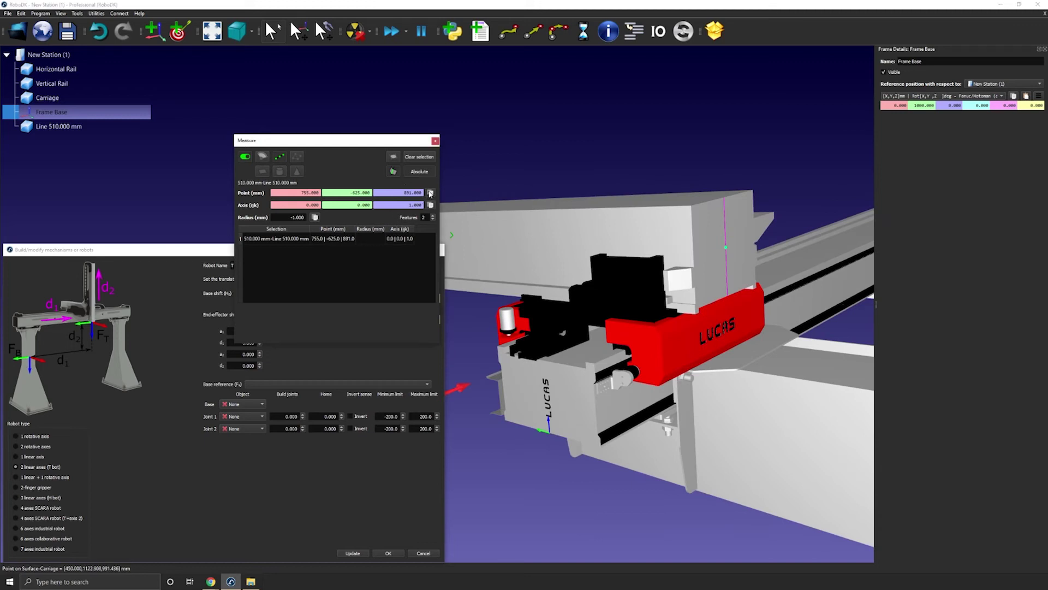
{"action": "left_click", "coordinate": [1015, 97]}
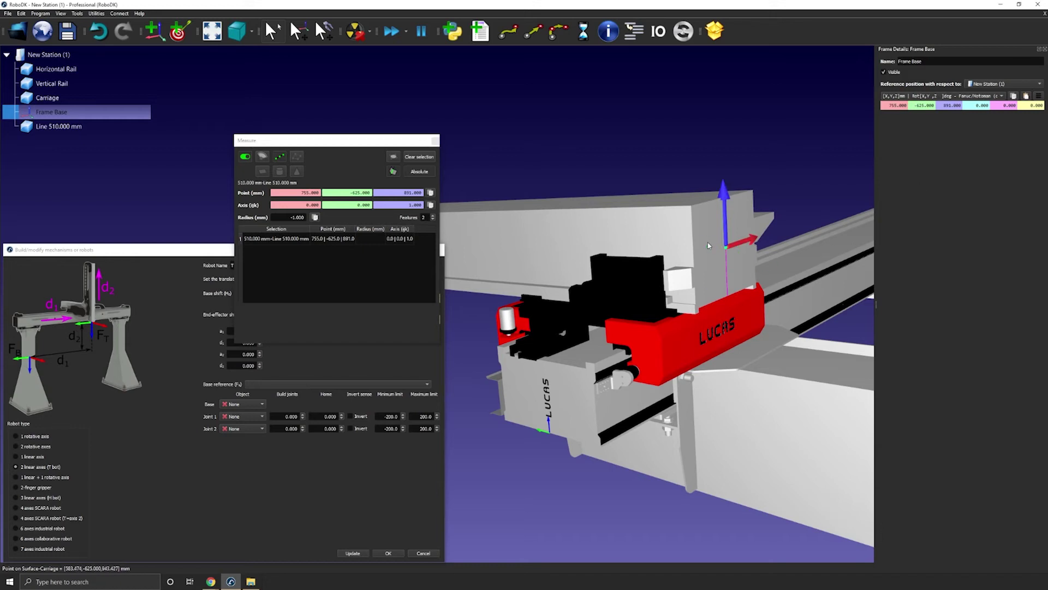
- Set the first rotation of Frame Base to 90 degrees
{"action": "left_click_drag", "start_coordinate": [708, 246], "coordinate": [688, 263]}
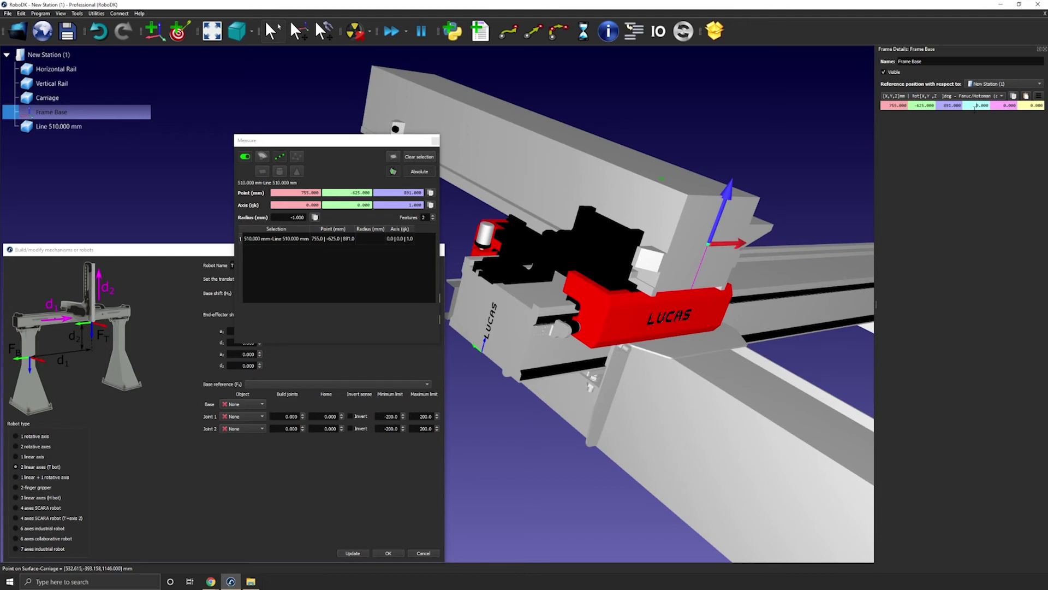
{"action": "scroll", "coordinate": [975, 108], "scroll_direction": "up", "scroll_amount": 18}
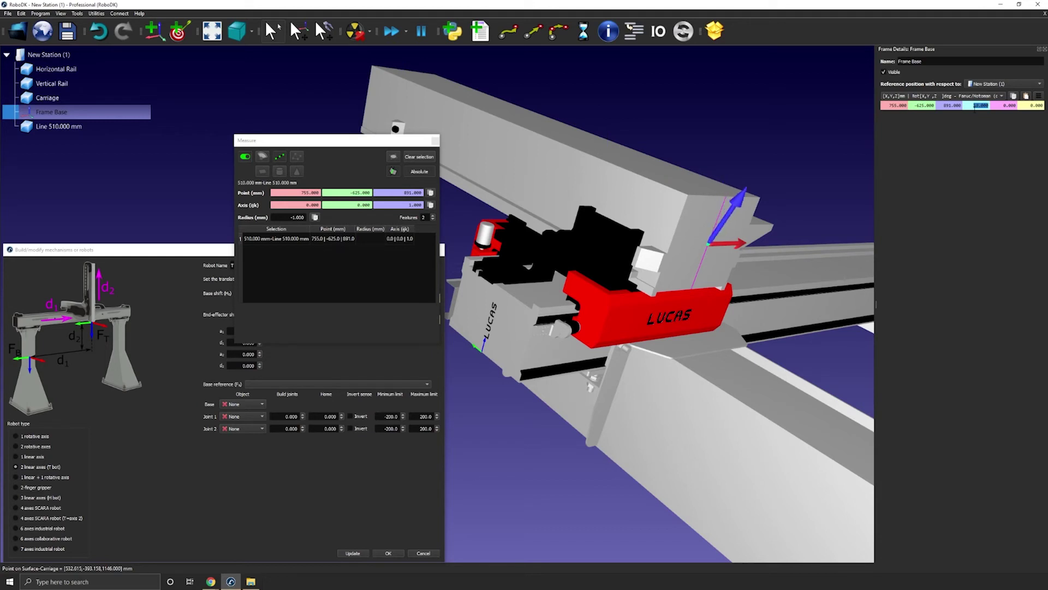
{"action": "scroll", "coordinate": [975, 107], "scroll_direction": "up", "scroll_amount": 6}
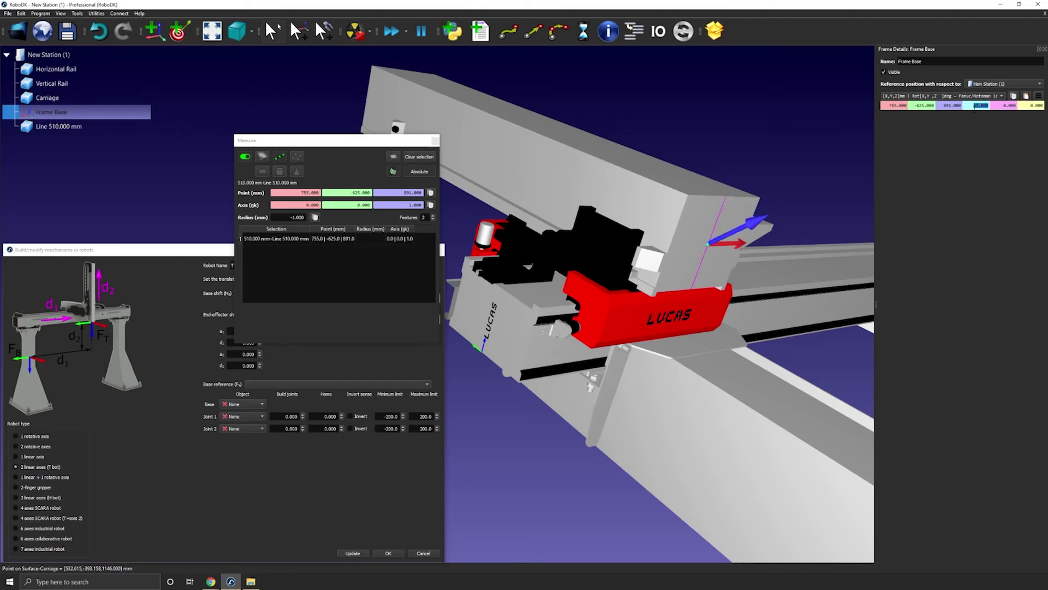
{"action": "scroll", "coordinate": [975, 108], "scroll_direction": "up", "scroll_amount": 8}
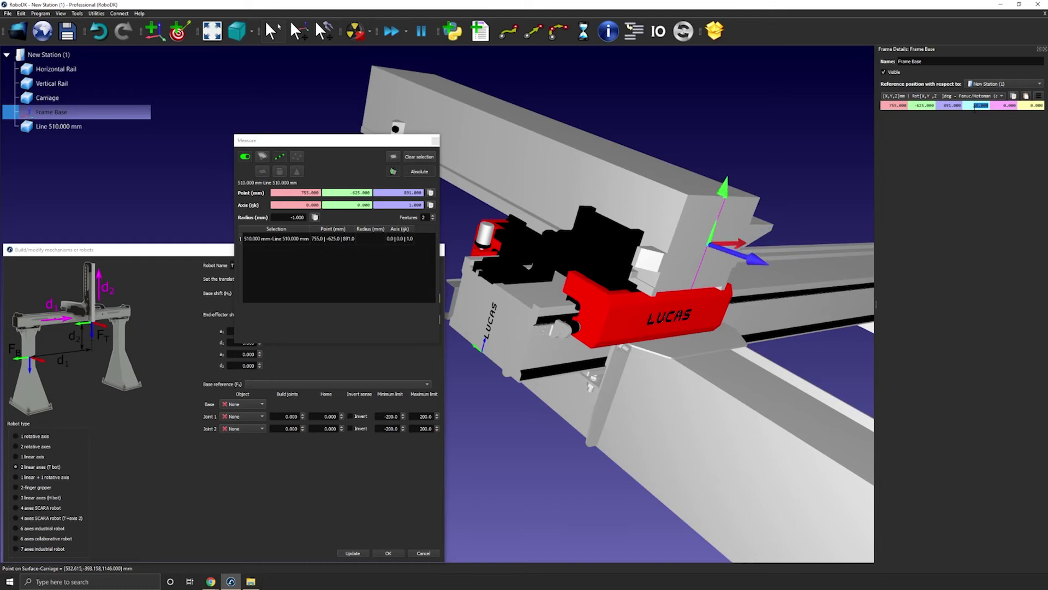
{"action": "scroll", "coordinate": [975, 108], "scroll_direction": "up", "scroll_amount": 3}
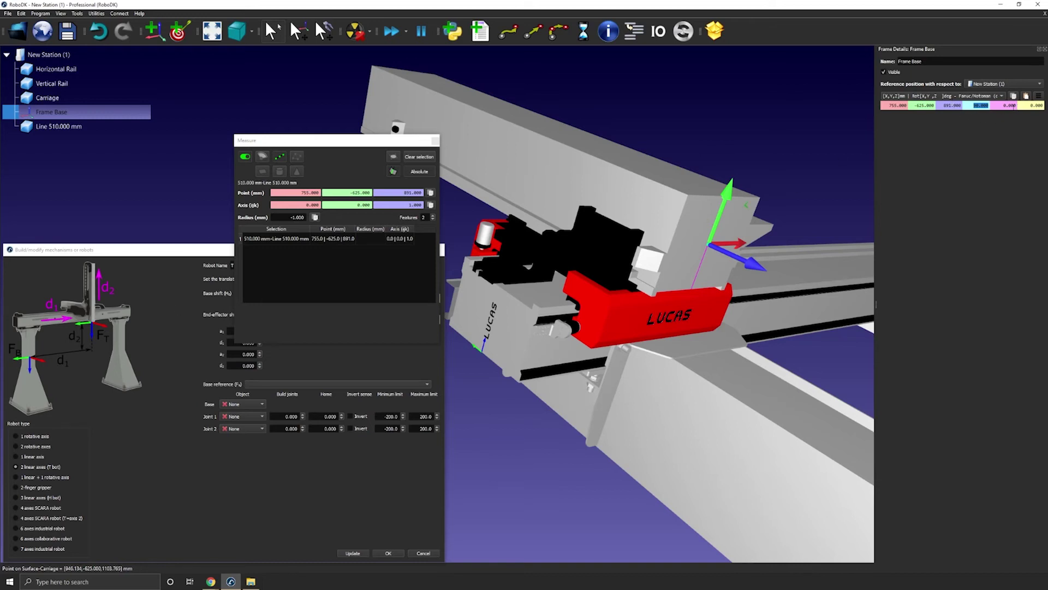
- Set the second rotation of Frame Base to -90 degrees
{"action": "left_click", "coordinate": [1026, 106]}
{"action": "scroll", "coordinate": [1026, 106], "scroll_direction": "up", "scroll_amount": 2}
{"action": "scroll", "coordinate": [1026, 106], "scroll_direction": "down", "scroll_amount": 2}
{"action": "left_click", "coordinate": [999, 106]}
{"action": "scroll", "coordinate": [999, 106], "scroll_direction": "down", "scroll_amount": 1}
{"action": "scroll", "coordinate": [999, 105], "scroll_direction": "up", "scroll_amount": 10}
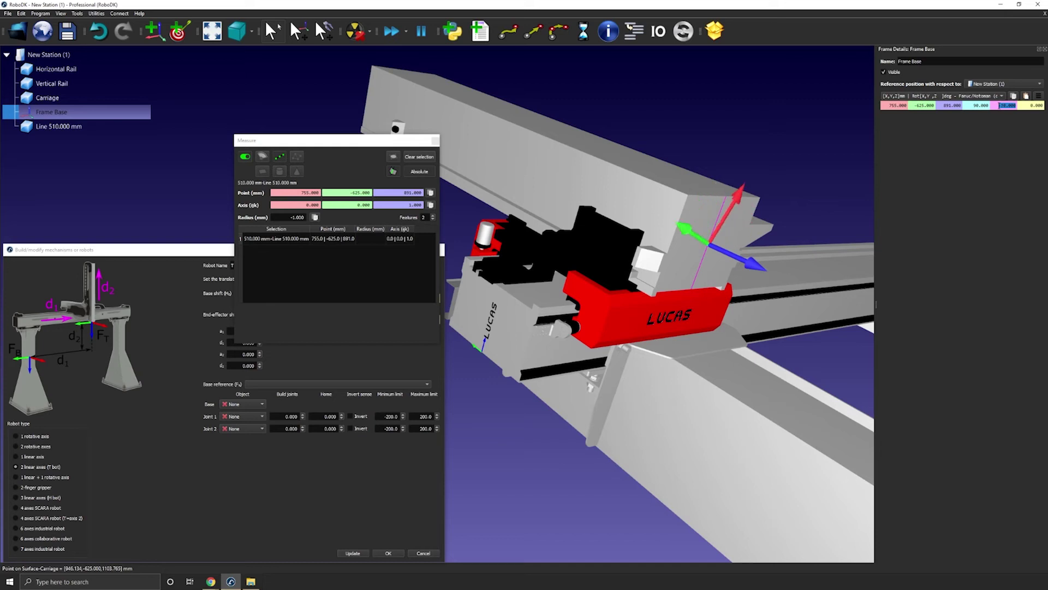
{"action": "scroll", "coordinate": [1000, 105], "scroll_direction": "up", "scroll_amount": 5}
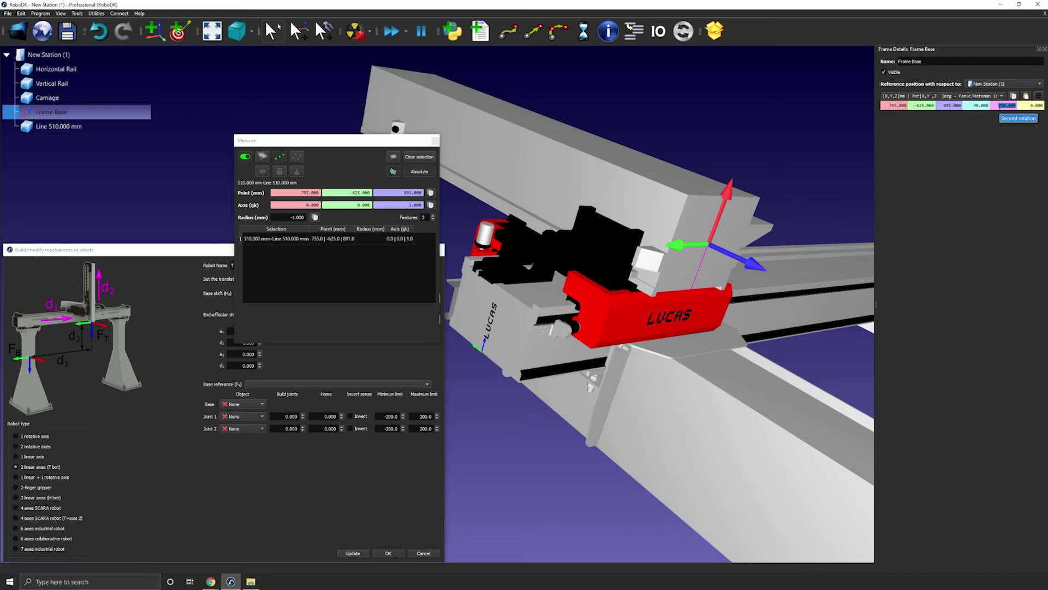
- Bring the T Bot mechanism dialog into view and set its base reference to Frame Base
{"action": "right_click_drag", "start_coordinate": [717, 201], "coordinate": [665, 249]}
{"action": "left_click_drag", "start_coordinate": [174, 249], "coordinate": [309, 164]}
{"action": "left_click", "coordinate": [401, 299]}
{"action": "left_click", "coordinate": [404, 300]}
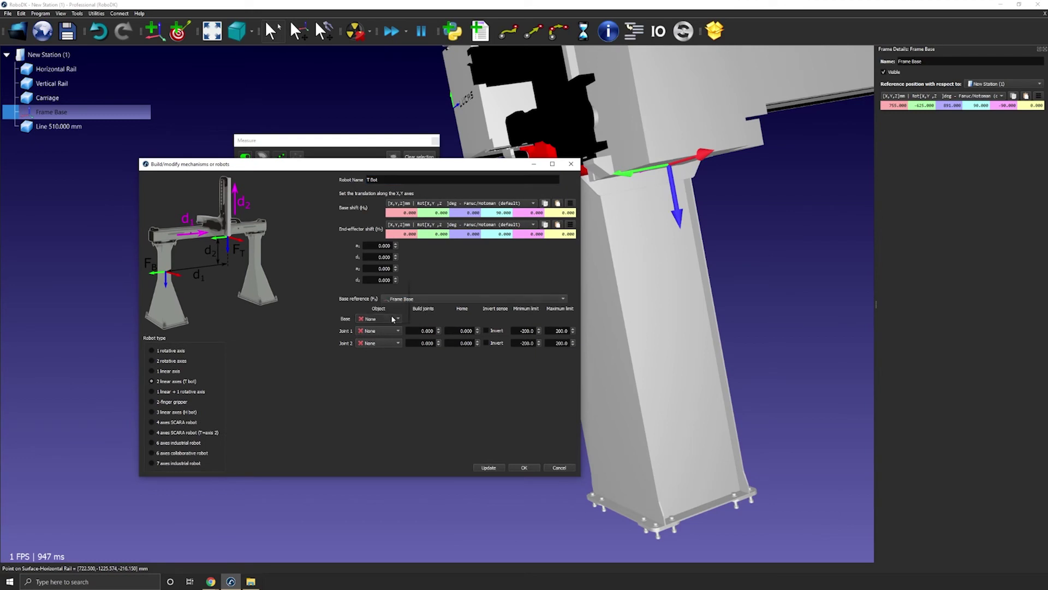
- Assign Horizontal Rail as the mechanism's base object, Vertical Rail to Joint 1 and Carriage to Joint 2
{"action": "left_click", "coordinate": [382, 319]}
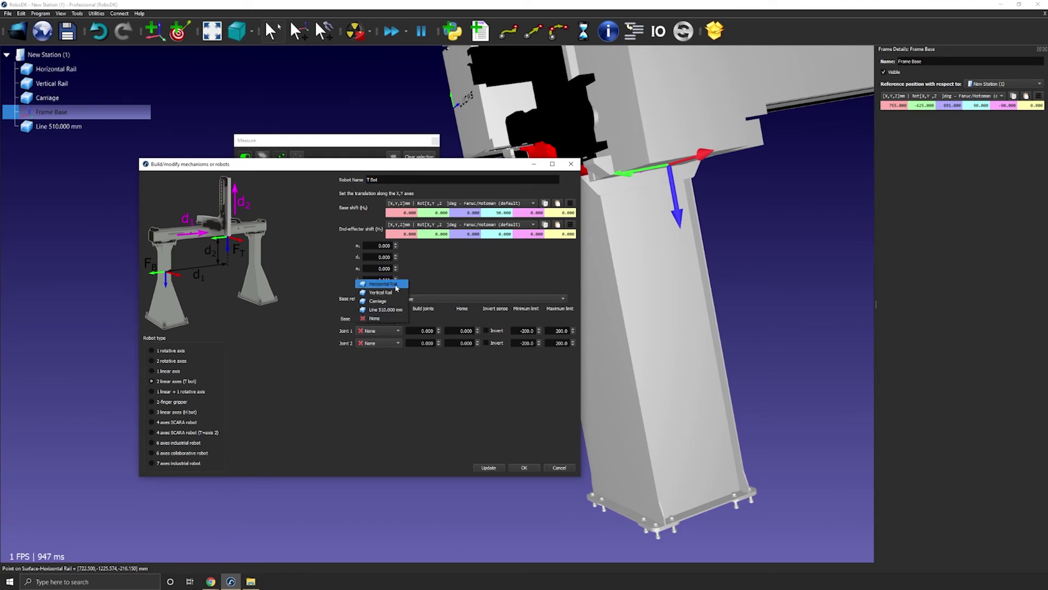
{"action": "left_click", "coordinate": [383, 284]}
{"action": "left_click", "coordinate": [378, 330]}
{"action": "left_click", "coordinate": [381, 304]}
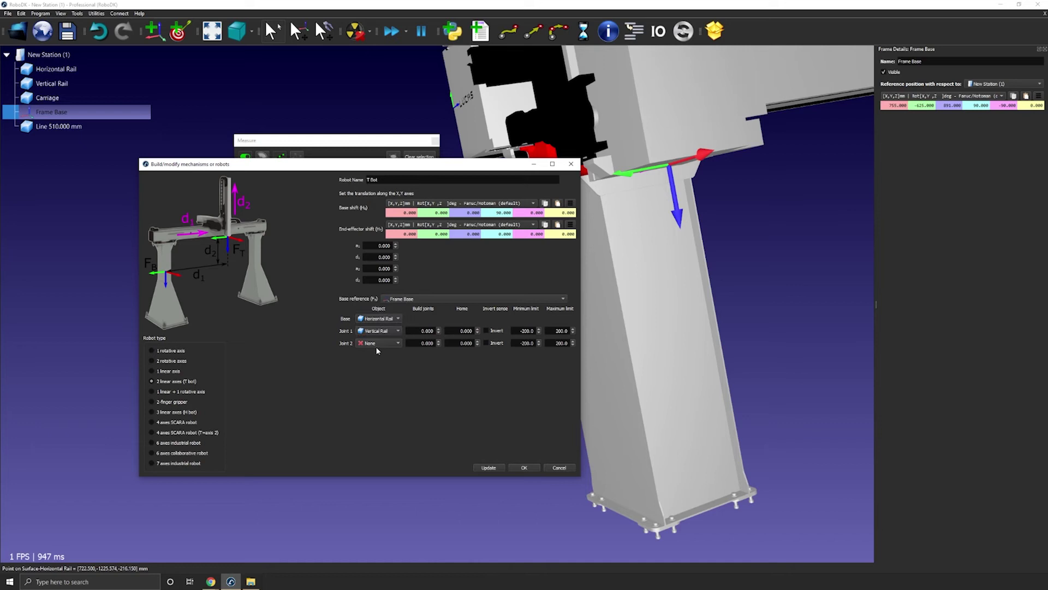
{"action": "left_click", "coordinate": [377, 344]}
{"action": "left_click", "coordinate": [378, 344]}
{"action": "left_click", "coordinate": [379, 342]}
{"action": "left_click", "coordinate": [378, 328]}
- Close the Frame Base details and the Measure window, and reposition the mechanism dialog clear of the model
{"action": "left_click_drag", "start_coordinate": [397, 168], "coordinate": [312, 209]}
{"action": "scroll", "coordinate": [682, 177], "scroll_direction": "down", "scroll_amount": 4}
{"action": "middle_click_drag", "start_coordinate": [677, 180], "coordinate": [602, 261]}
{"action": "right_click_drag", "start_coordinate": [602, 262], "coordinate": [688, 253]}
{"action": "left_click_drag", "start_coordinate": [688, 253], "coordinate": [748, 250]}
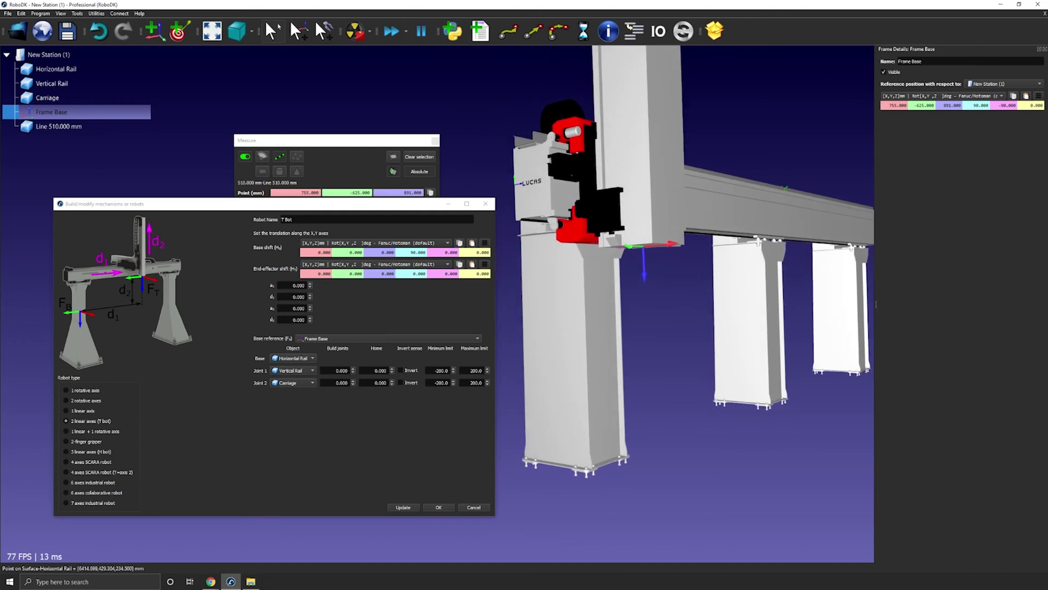
{"action": "left_click", "coordinate": [1045, 50]}
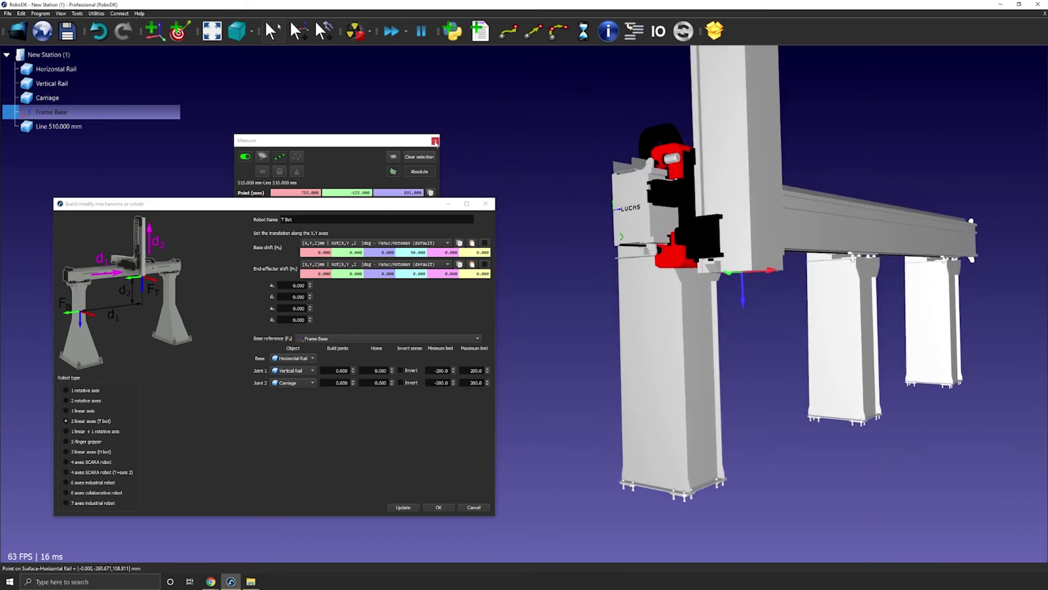
{"action": "left_click", "coordinate": [436, 141]}
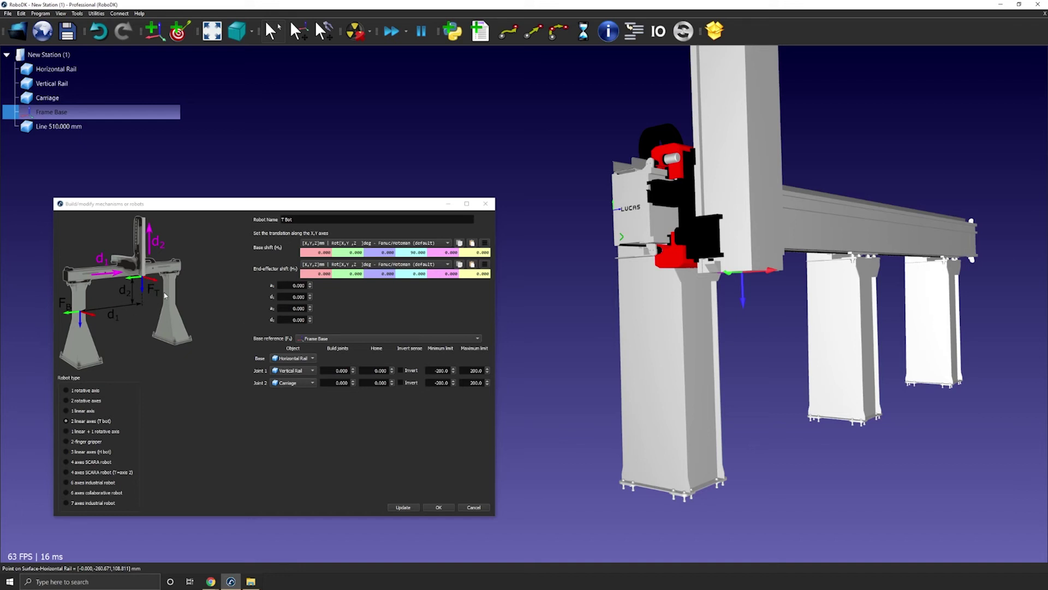
{"action": "left_click_drag", "start_coordinate": [317, 204], "coordinate": [308, 162]}
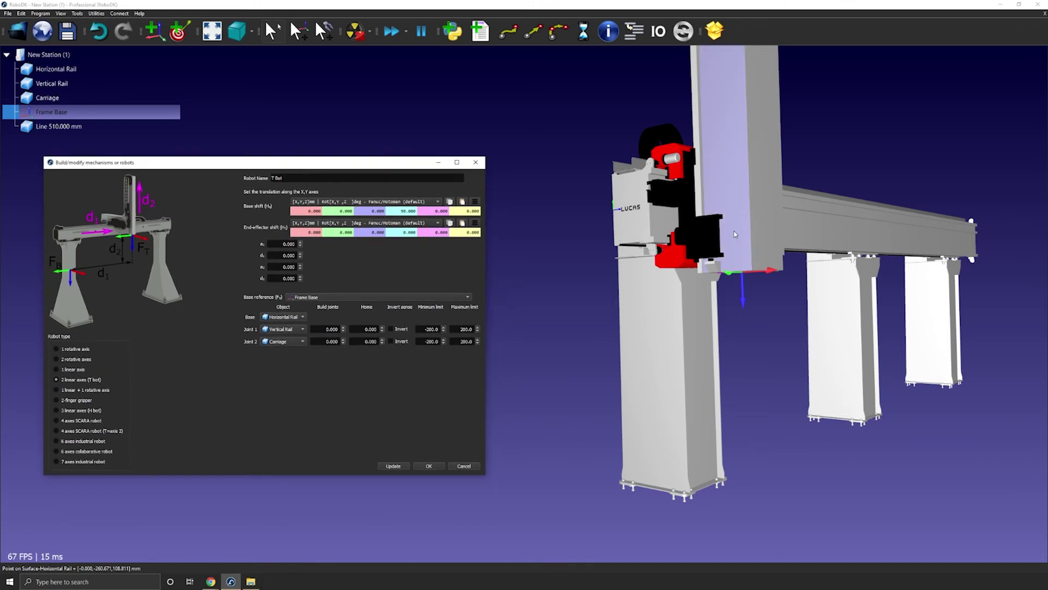
- Set Joint 1's minimum limit to 0 and maximum limit to 10150 mm, and update the mechanism
{"action": "scroll", "coordinate": [691, 235], "scroll_direction": "up", "scroll_amount": 2}
{"action": "left_click_drag", "start_coordinate": [692, 235], "coordinate": [679, 297]}
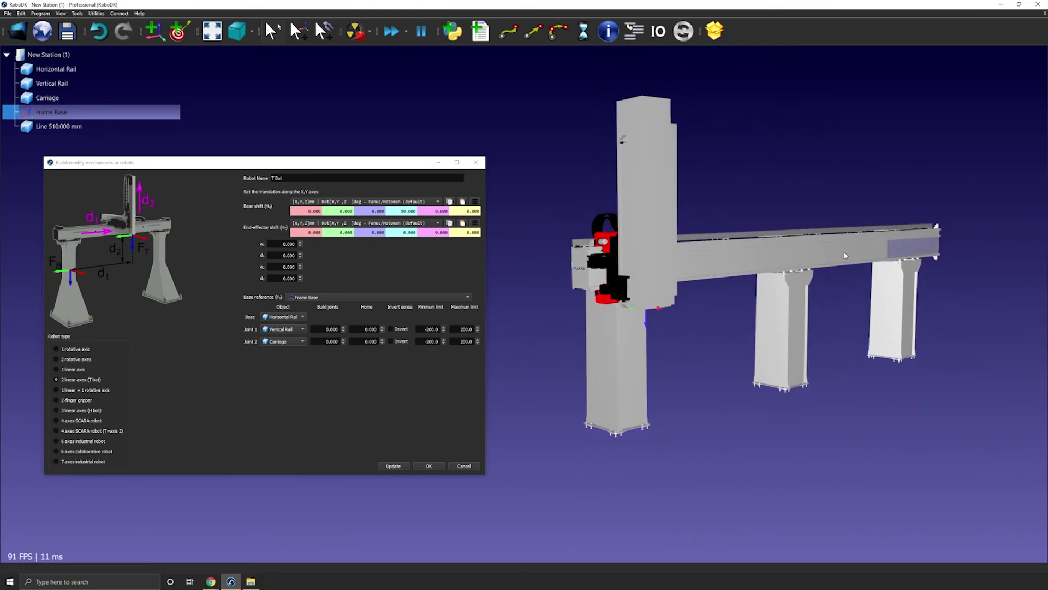
{"action": "double_click", "coordinate": [431, 329]}
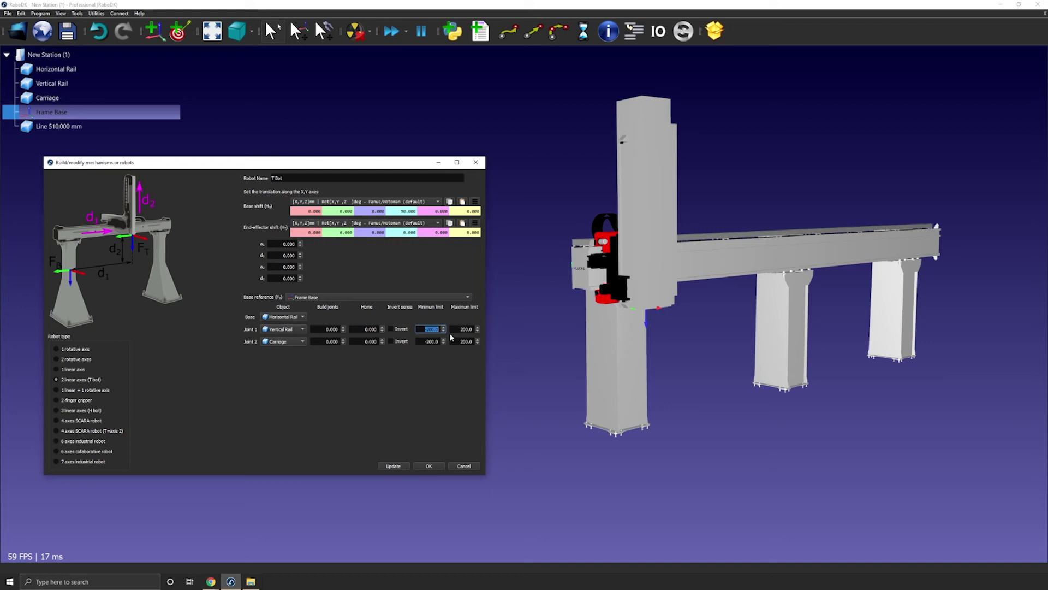
{"action": "type", "text": "0"}
{"action": "key", "text": "Tab"}
{"action": "type", "text": "10"}
{"action": "key", "text": "Tab"}
{"action": "left_click", "coordinate": [395, 465]}
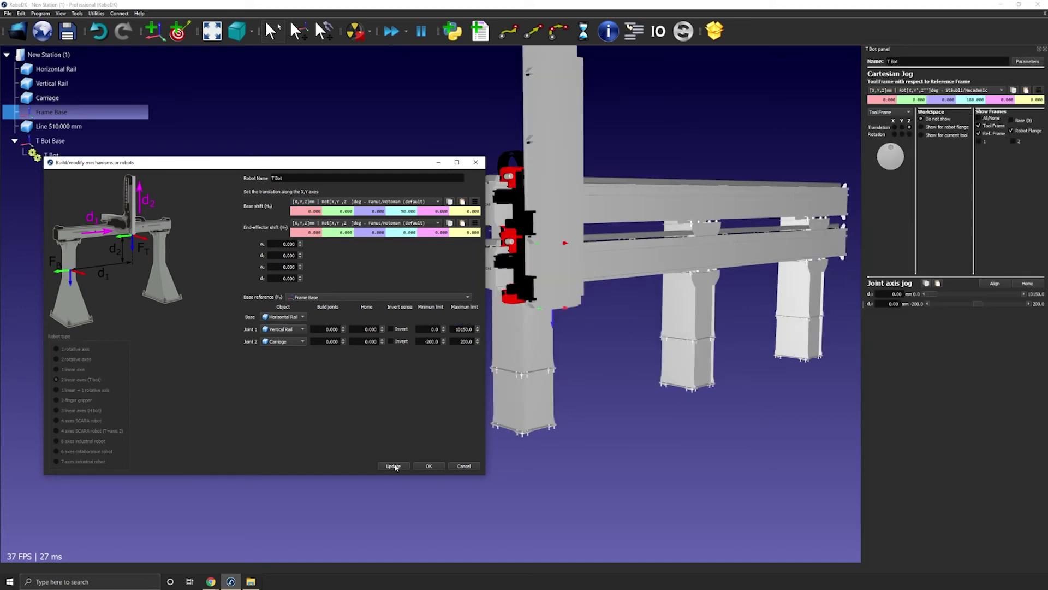
- Hide the original Horizontal Rail, Vertical Rail, Carriage, Frame Base and Line 510.000 mm items so only the T Bot shows
{"action": "left_click_drag", "start_coordinate": [360, 167], "coordinate": [318, 223]}
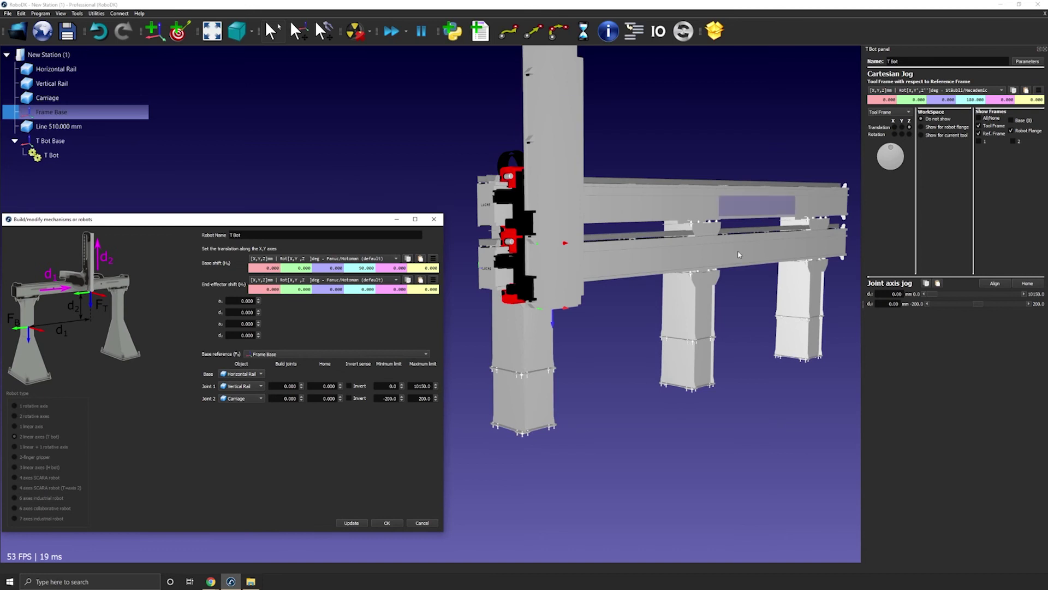
{"action": "scroll", "coordinate": [628, 240], "scroll_direction": "down", "scroll_amount": 5}
{"action": "middle_click_drag", "start_coordinate": [627, 240], "coordinate": [578, 218]}
{"action": "scroll", "coordinate": [618, 196], "scroll_direction": "up", "scroll_amount": 3}
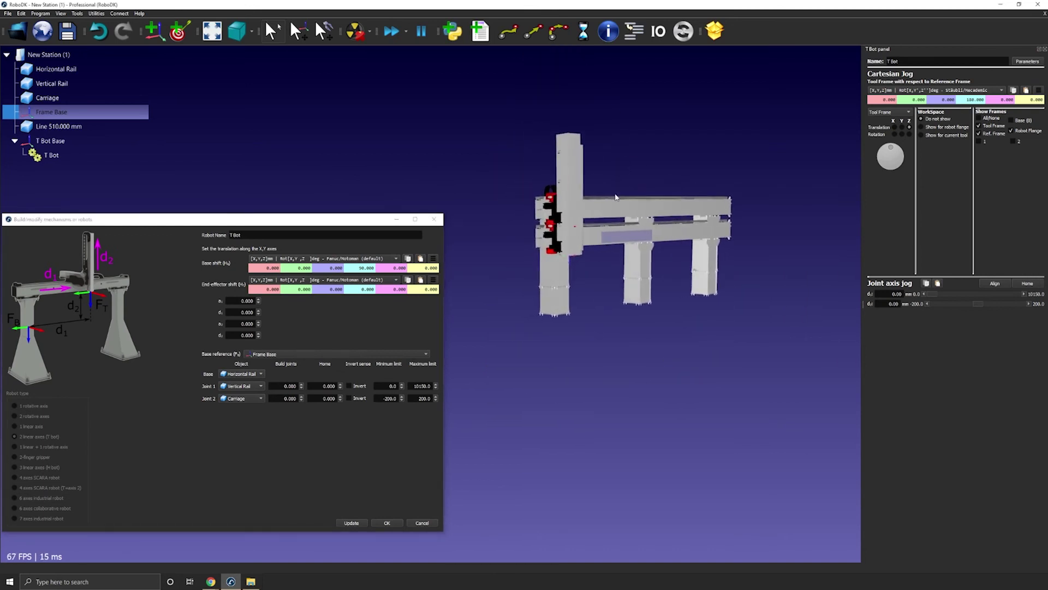
{"action": "middle_click_drag", "start_coordinate": [698, 187], "coordinate": [655, 192]}
{"action": "scroll", "coordinate": [654, 192], "scroll_direction": "up", "scroll_amount": 2}
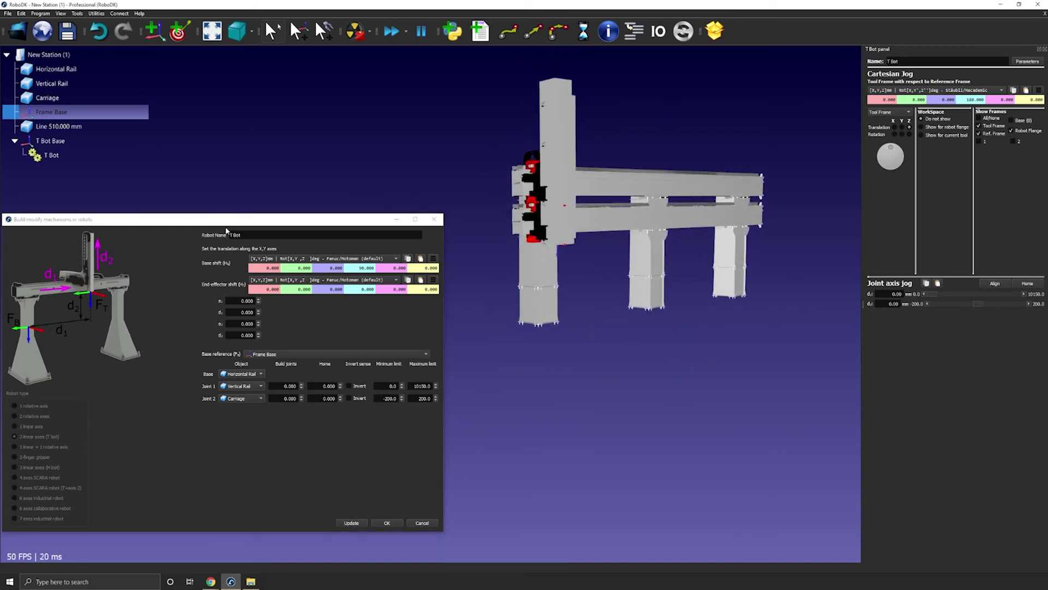
{"action": "left_click_drag", "start_coordinate": [226, 223], "coordinate": [228, 242]}
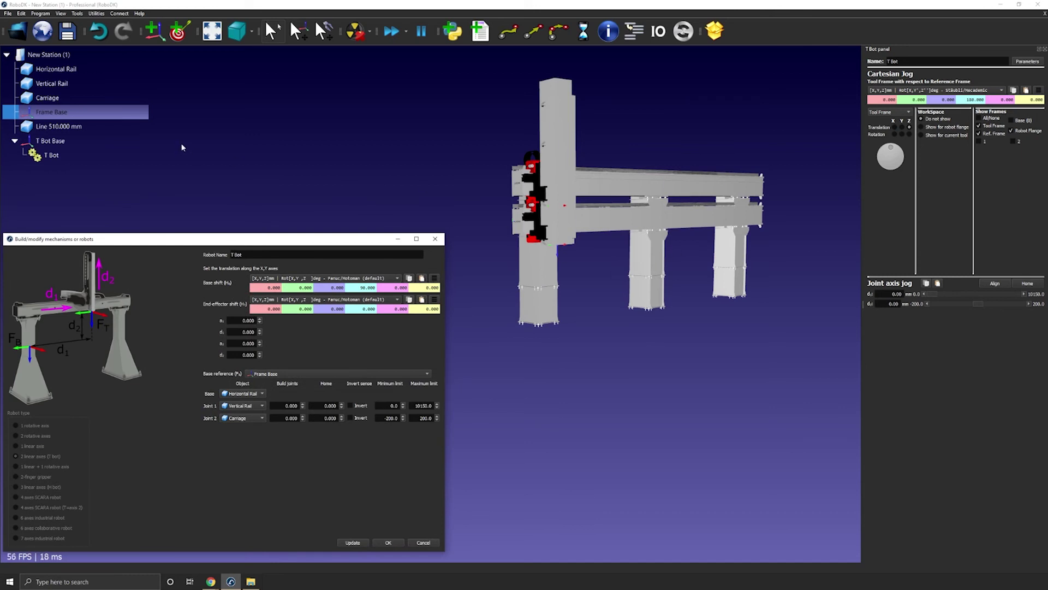
{"action": "left_click", "coordinate": [60, 126]}
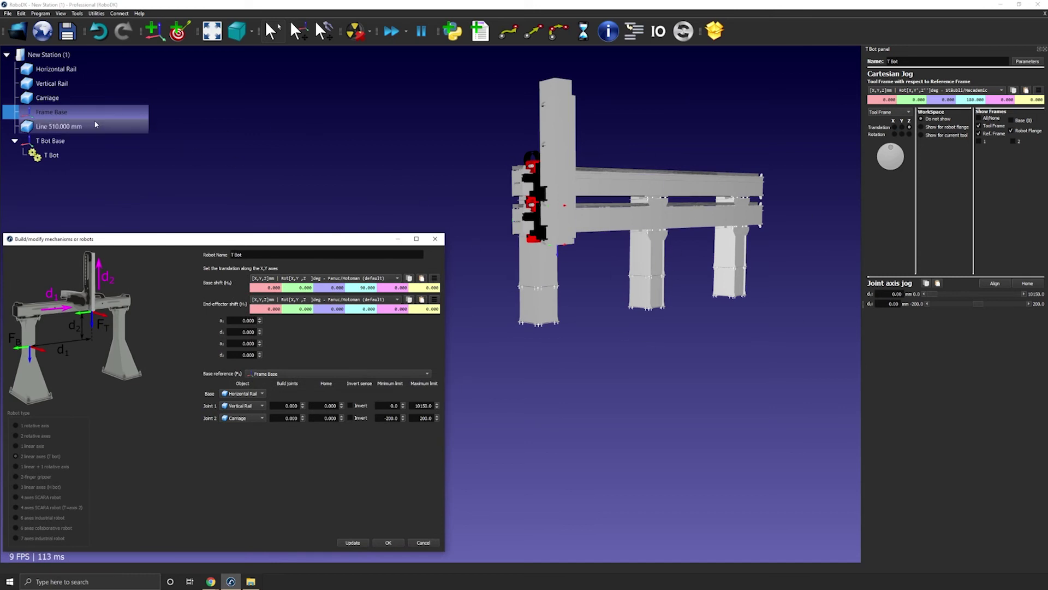
{"action": "left_click", "coordinate": [64, 70]}
{"action": "left_click", "coordinate": [54, 126], "text": "shift"}
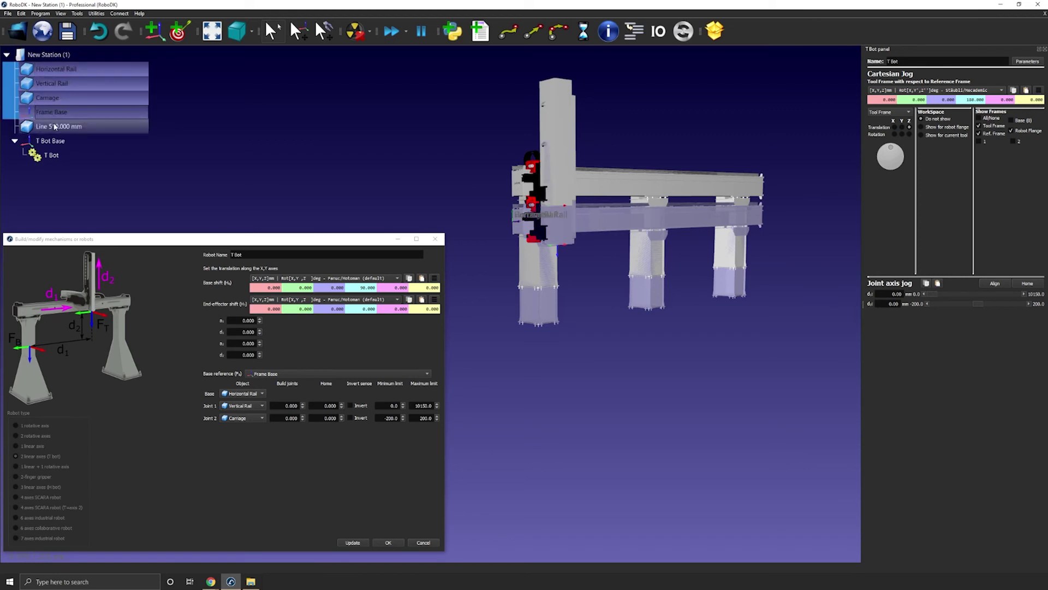
{"action": "right_click", "coordinate": [55, 127]}
{"action": "left_click", "coordinate": [64, 129]}
{"action": "left_click", "coordinate": [283, 145]}
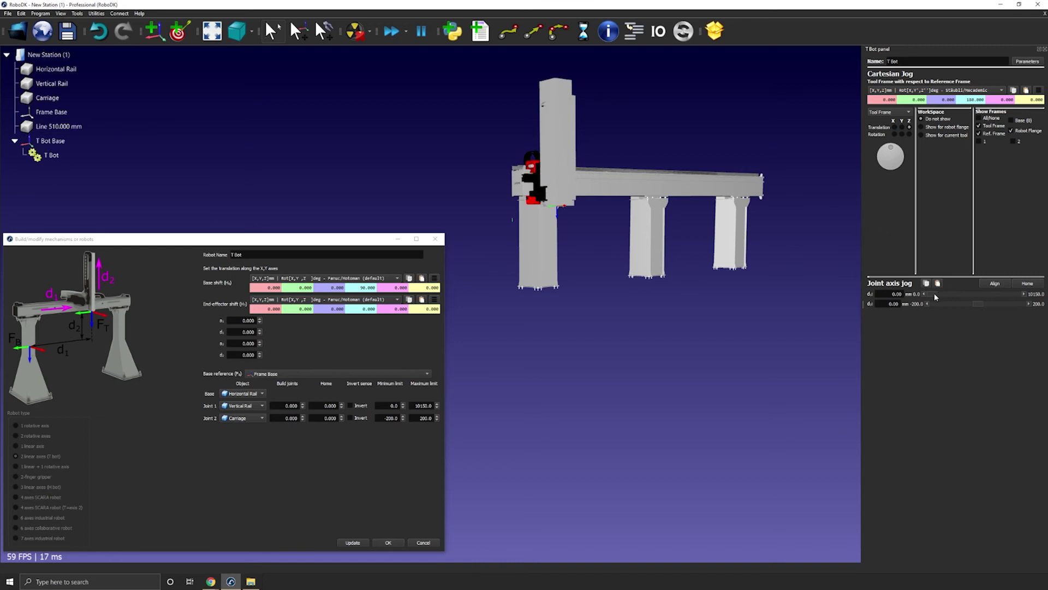
- Jog the T Bot's first axis to test its travel, and delete the Line 510.000 mm object
{"action": "left_click_drag", "start_coordinate": [934, 292], "coordinate": [903, 297]}
{"action": "left_click", "coordinate": [59, 126]}
{"action": "key", "text": "Delete"}
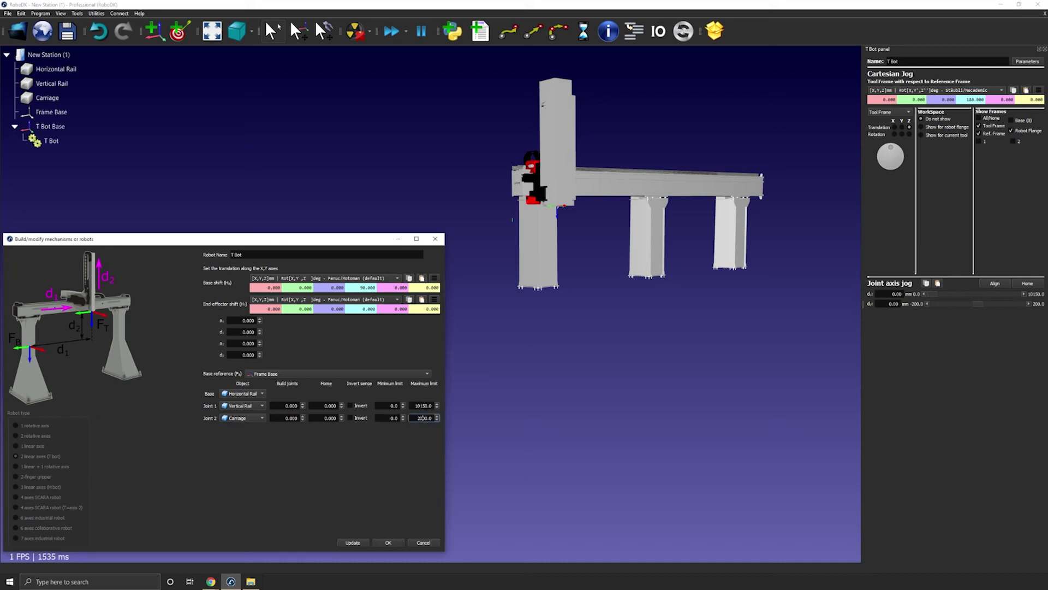
- Set Joint 2's limits to 0 and 2000 mm, update the mechanism, and jog the second axis to test its travel
{"action": "left_click", "coordinate": [421, 418]}
{"action": "left_click", "coordinate": [354, 543]}
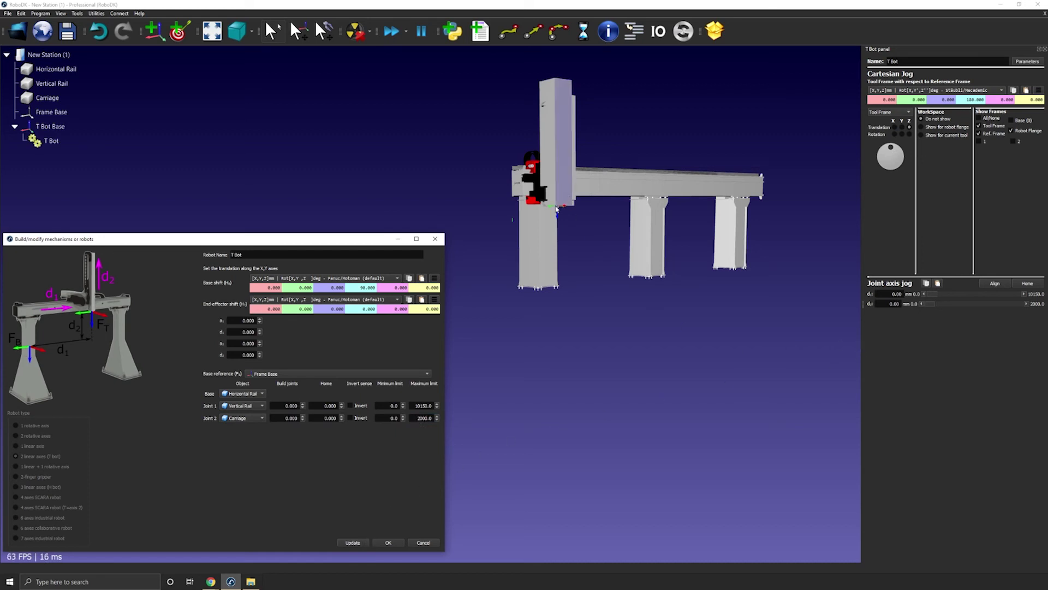
{"action": "mouse_move", "coordinate": [933, 304]}
{"action": "left_mouse_down"}
{"action": "mouse_move", "coordinate": [1032, 306]}
{"action": "mouse_move", "coordinate": [918, 312]}
{"action": "left_mouse_up"}
- Try to invert the sense of Joint 2, and jog the second axis to check its direction
{"action": "middle_click_drag", "start_coordinate": [614, 227], "coordinate": [630, 335]}
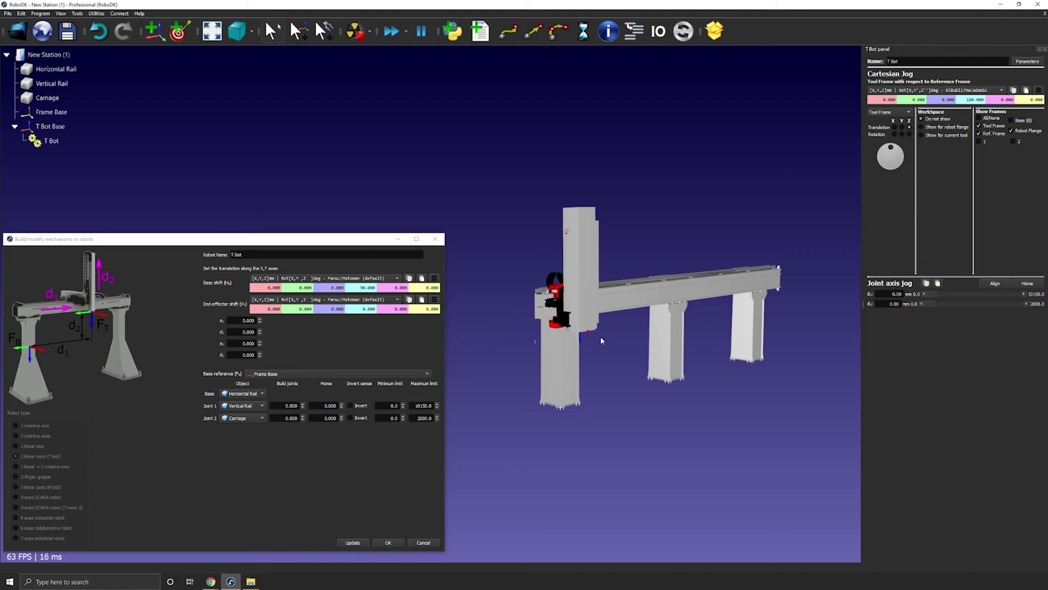
{"action": "left_click", "coordinate": [348, 418]}
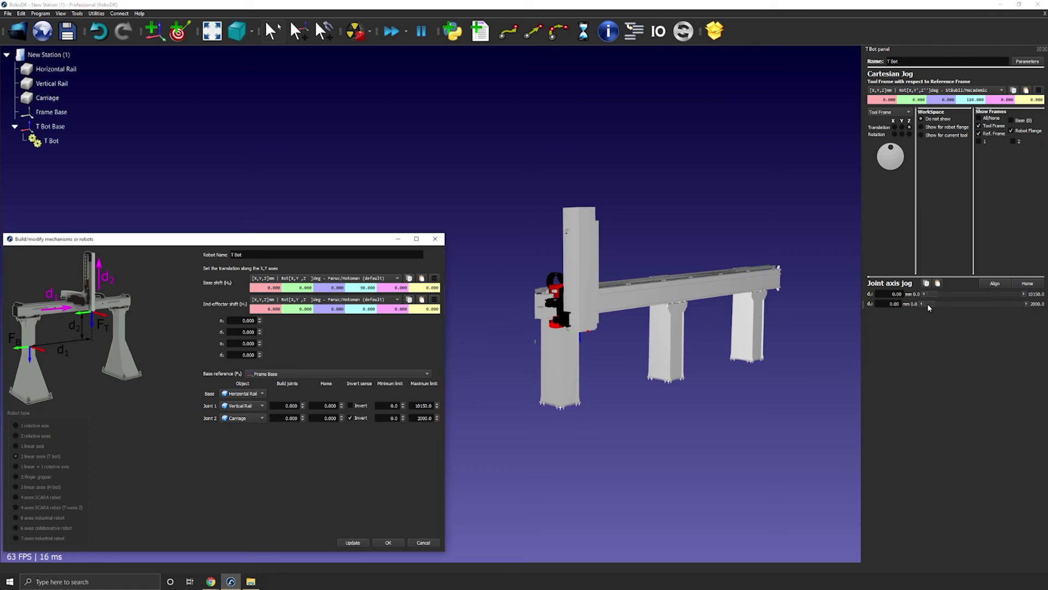
{"action": "left_click_drag", "start_coordinate": [928, 304], "coordinate": [925, 348]}
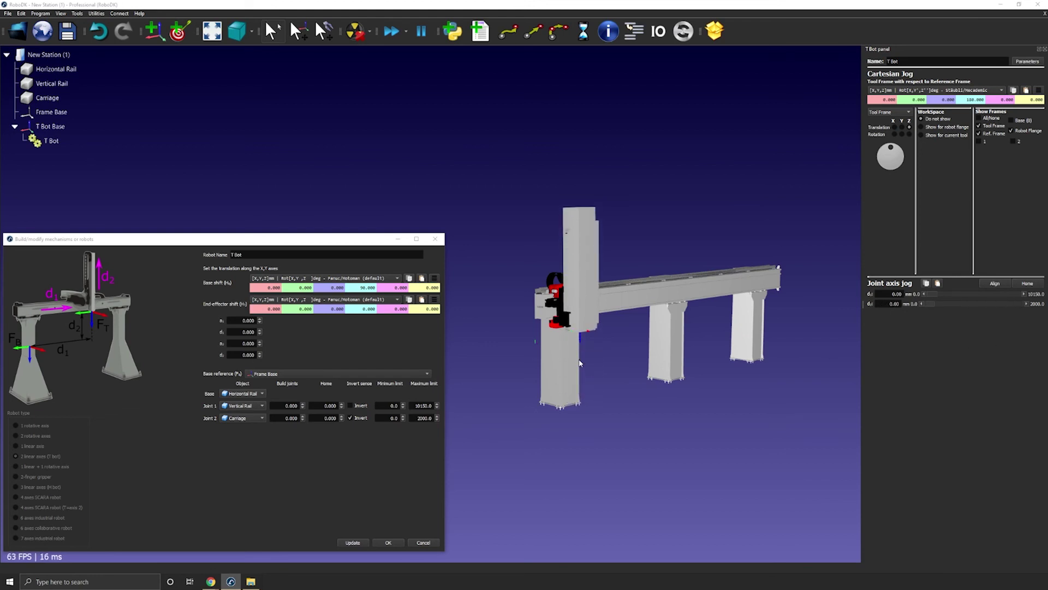
{"action": "left_click_drag", "start_coordinate": [580, 363], "coordinate": [580, 343]}
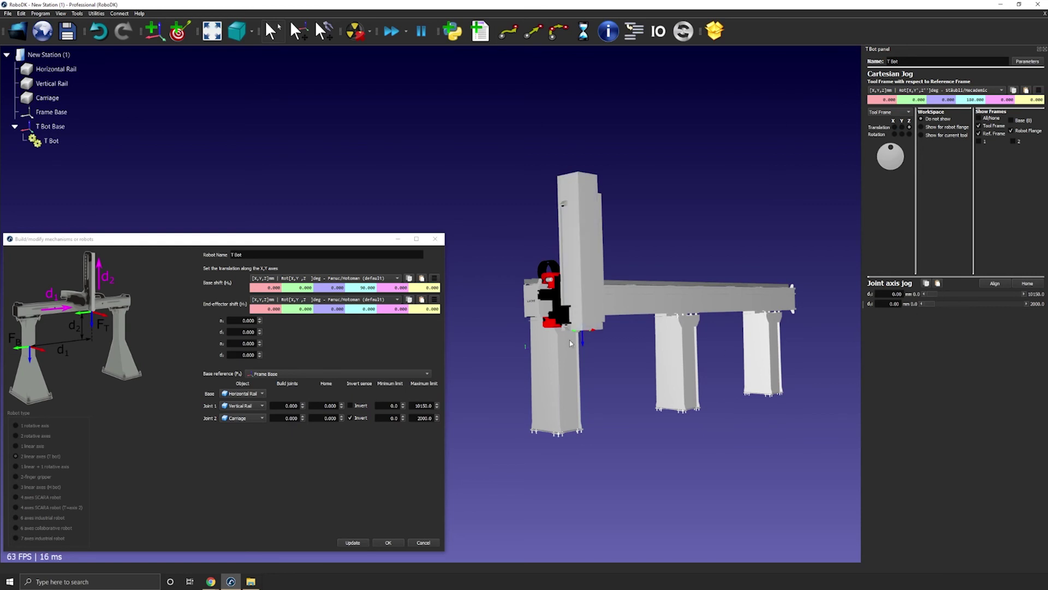
- Turn off Joint 2's inversion, set the last d parameter to -2000 and its build joint and home to 2000, and jog the axis
{"action": "left_click", "coordinate": [351, 418]}
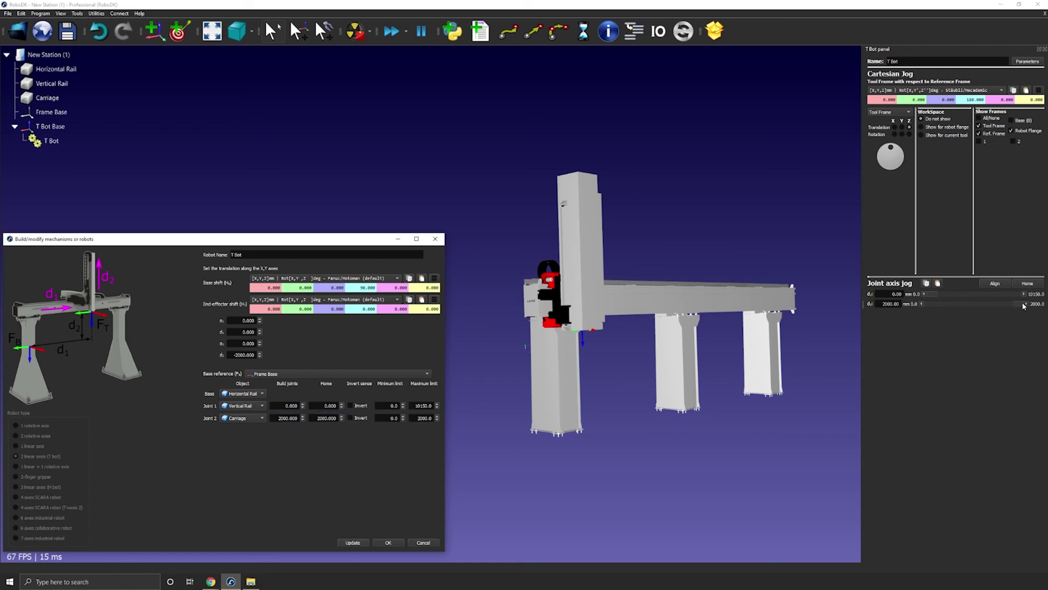
{"action": "left_click_drag", "start_coordinate": [1023, 303], "coordinate": [1047, 348]}
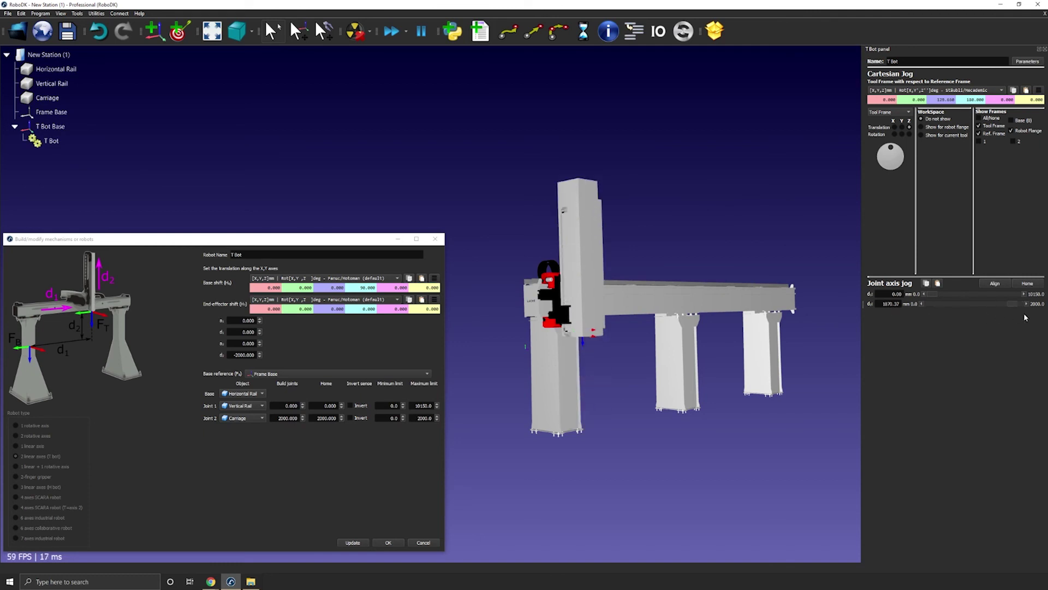
- Accept the finished T Bot mechanism definition and close the T Bot panel
{"action": "left_click", "coordinate": [389, 542]}
{"action": "left_click_drag", "start_coordinate": [486, 334], "coordinate": [364, 341]}
{"action": "right_click_drag", "start_coordinate": [363, 341], "coordinate": [341, 338]}
{"action": "scroll", "coordinate": [363, 292], "scroll_direction": "up", "scroll_amount": 3}
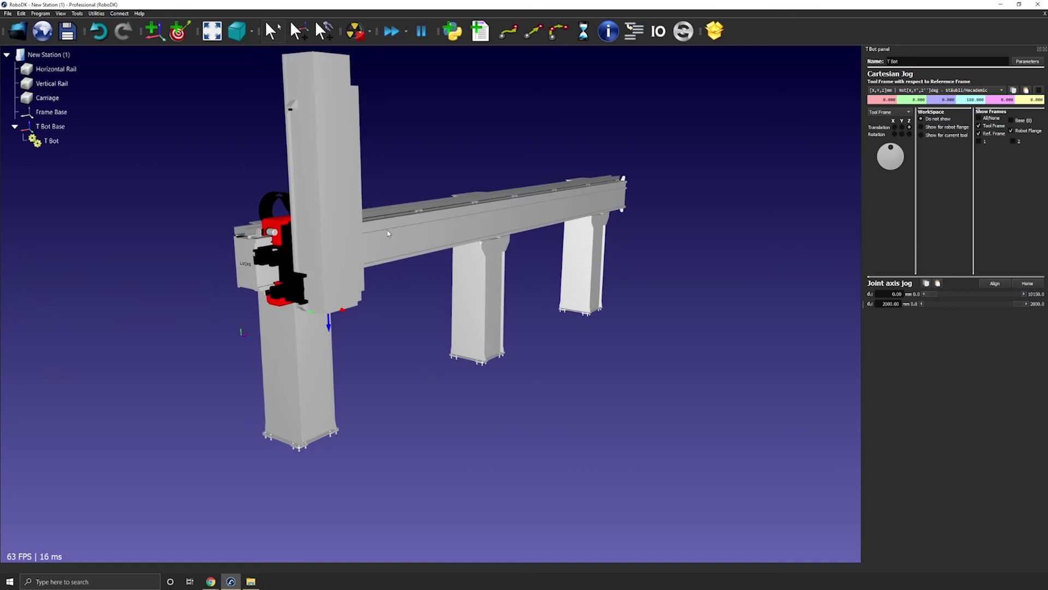
{"action": "middle_click_drag", "start_coordinate": [388, 232], "coordinate": [468, 276]}
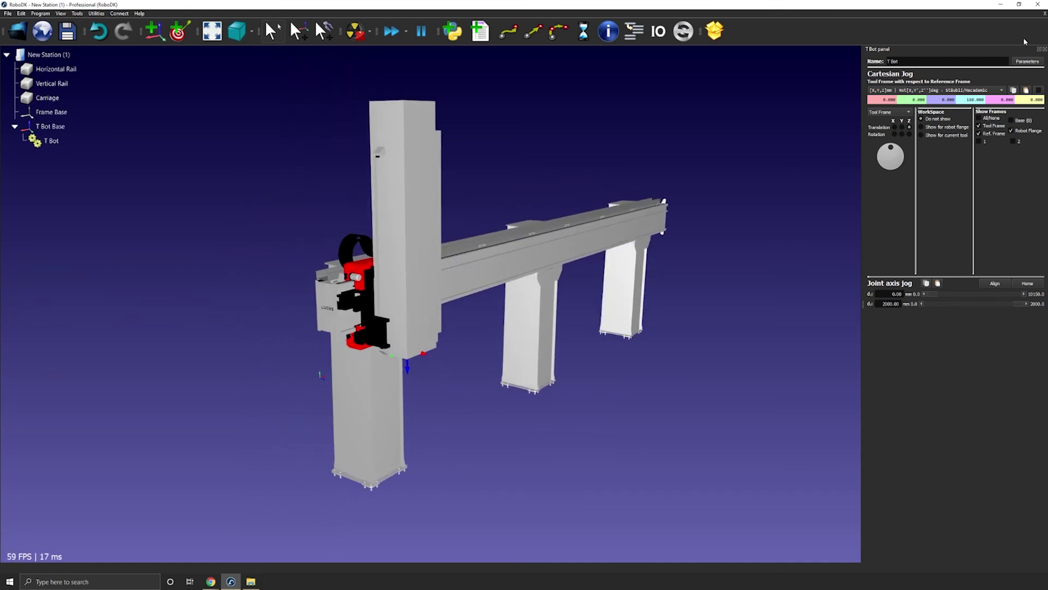
{"action": "left_click", "coordinate": [1044, 48]}
{"action": "left_click_drag", "start_coordinate": [669, 239], "coordinate": [647, 240]}
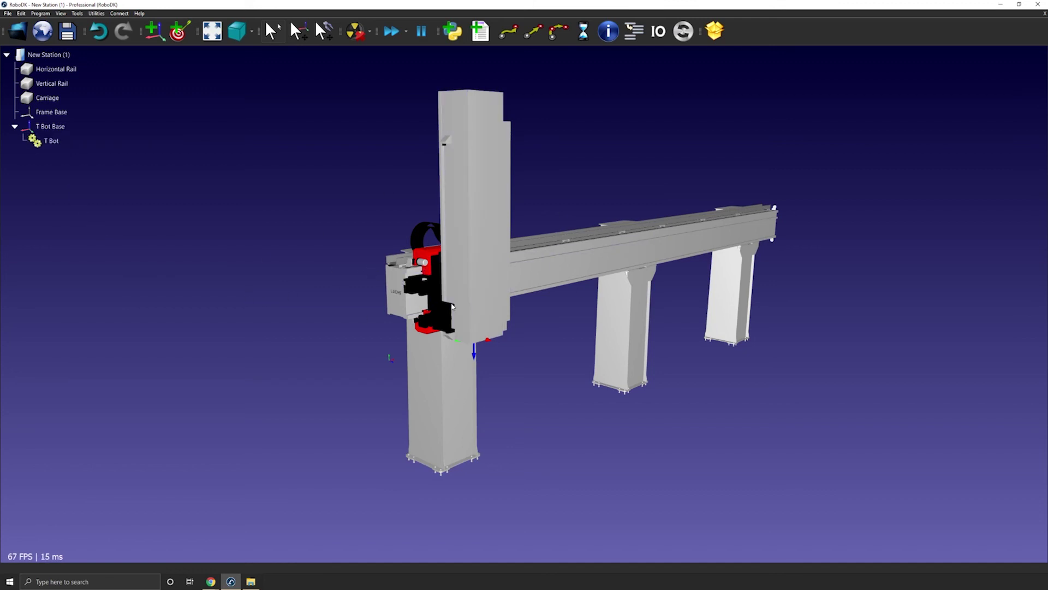
{"action": "right_click", "coordinate": [60, 144]}
{"action": "left_click", "coordinate": [87, 302]}
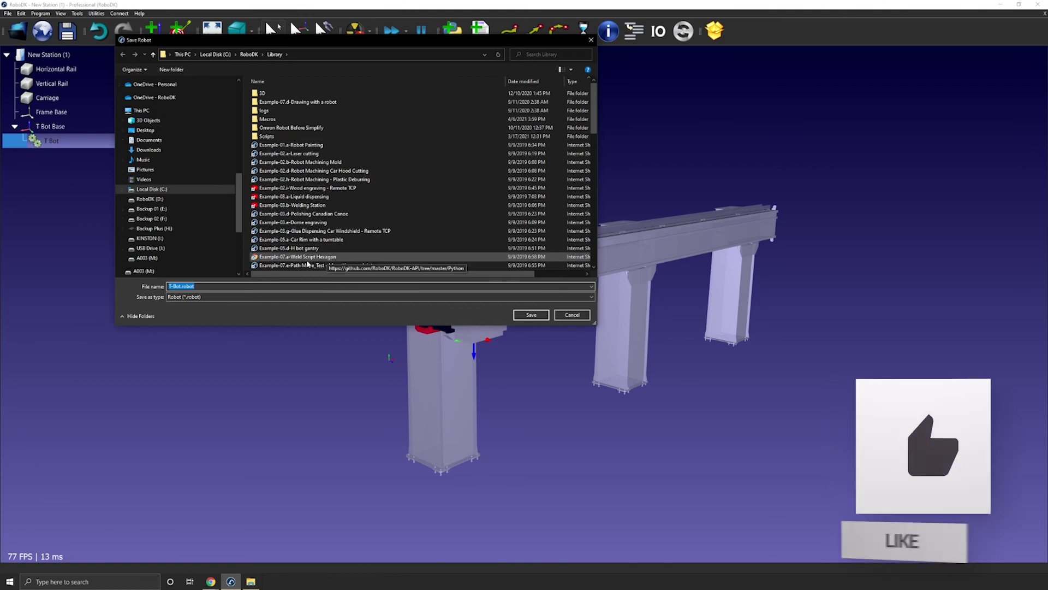
{"action": "left_click", "coordinate": [567, 316]}
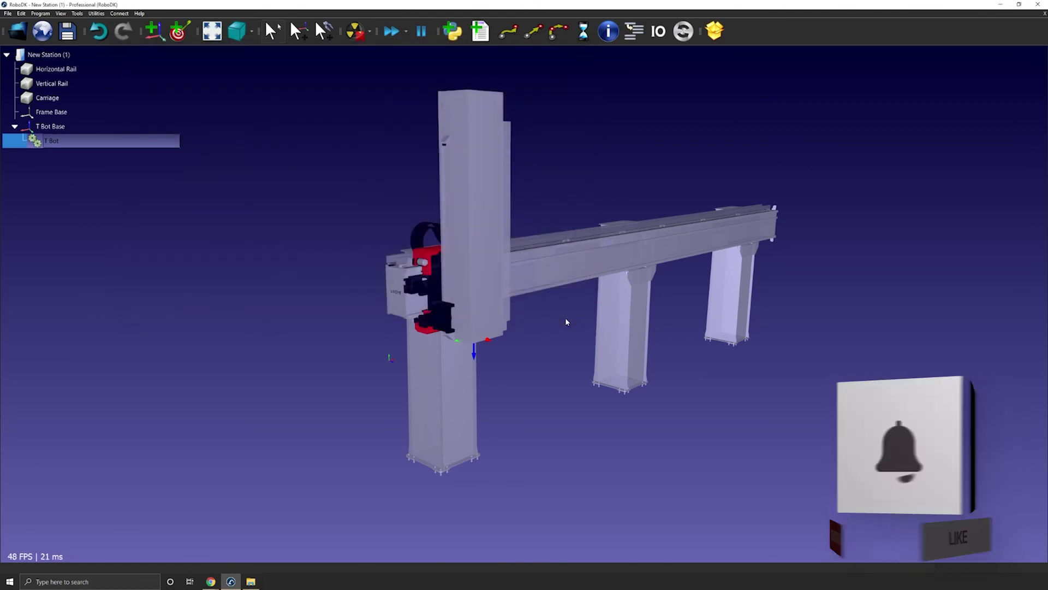